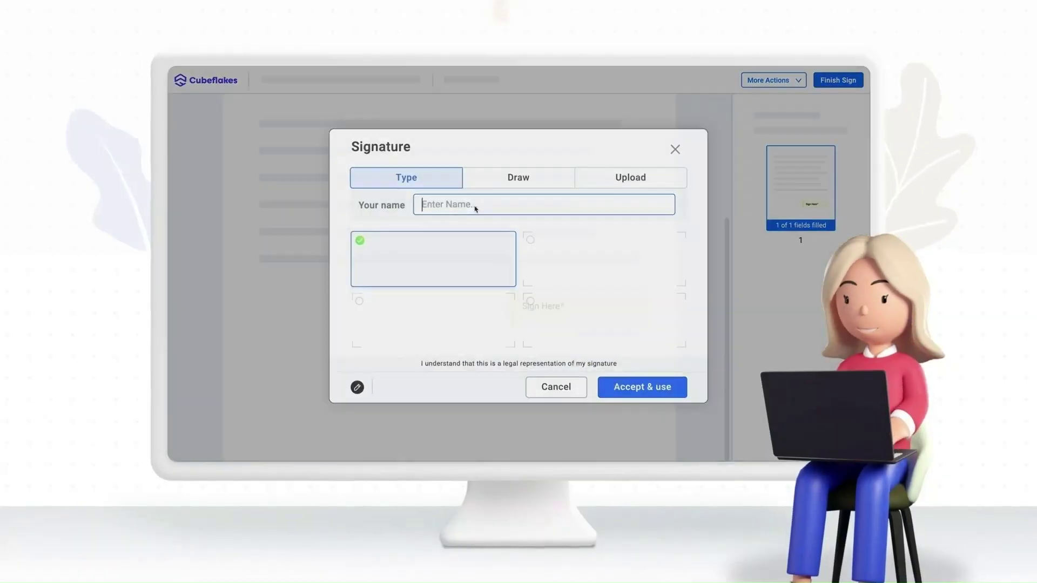
- Place a typed 'aref' signature, then draw and place a hand-drawn signature
type("aref")
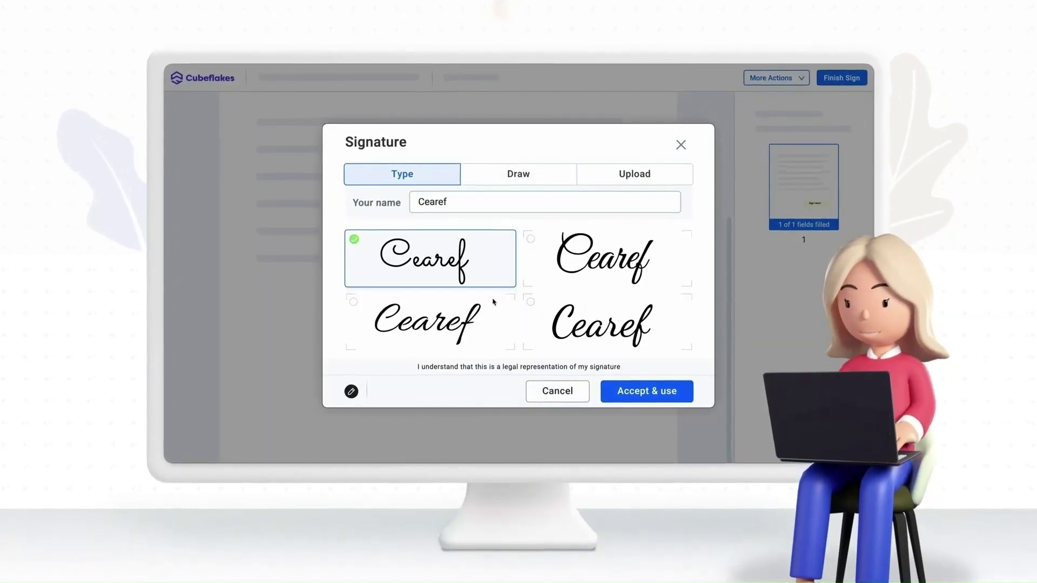
left_click(631, 390)
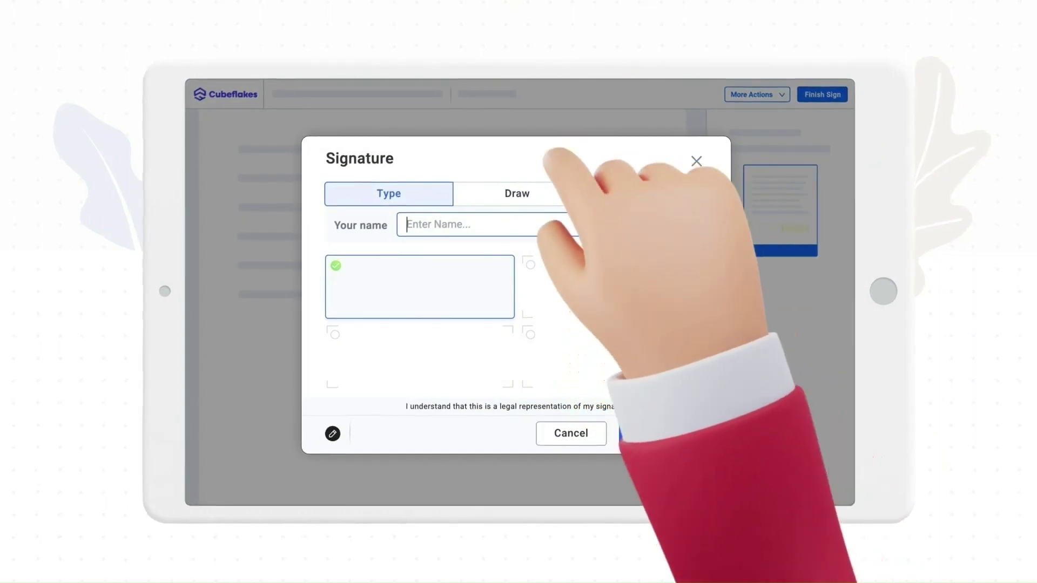
left_click(517, 193)
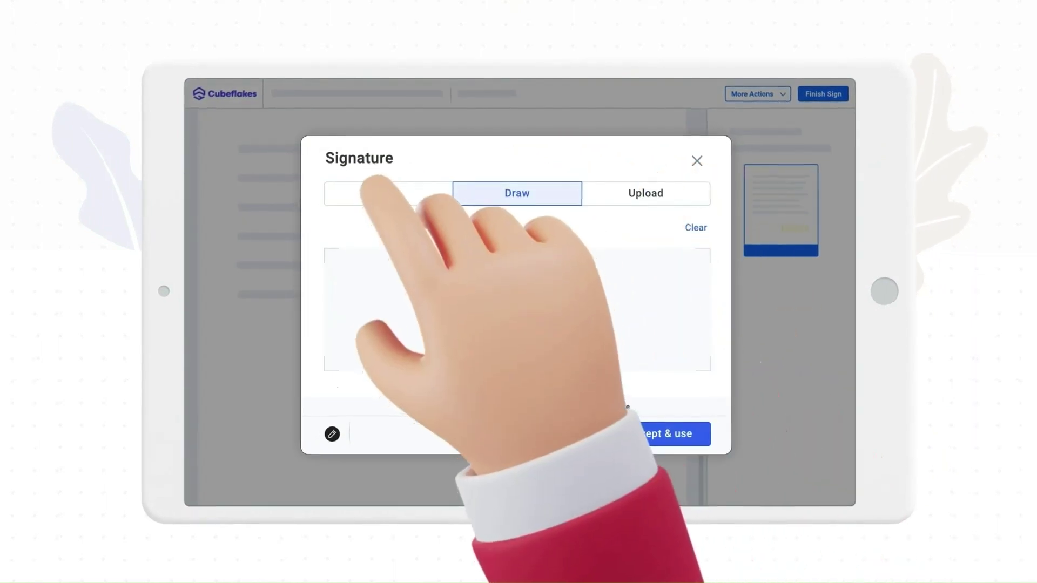
mouse_move(383, 266)
left_mouse_down()
mouse_move(451, 297)
mouse_move(481, 329)
mouse_move(607, 347)
mouse_move(657, 293)
left_mouse_up()
left_click(637, 435)
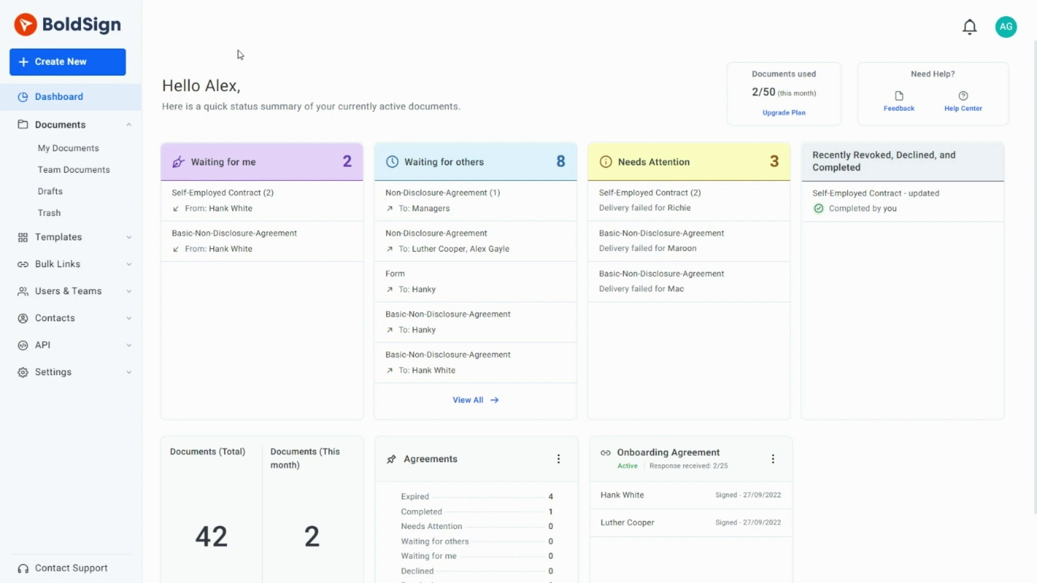
- Create a new document and upload Non-Disclosure-Agreement.pdf and Updated Terms and Conditions.pdf together
left_click(95, 74)
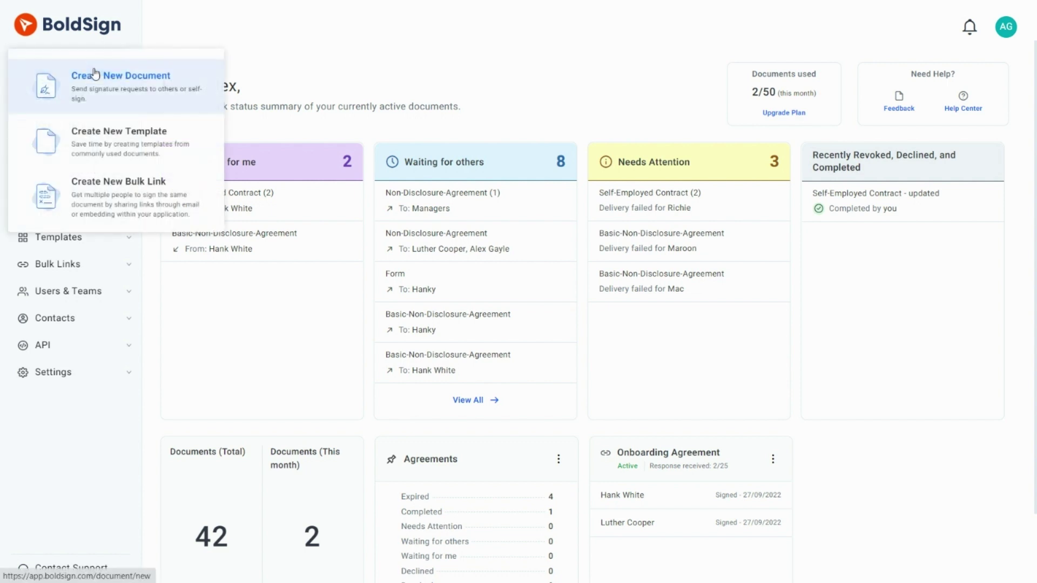
left_click(104, 107)
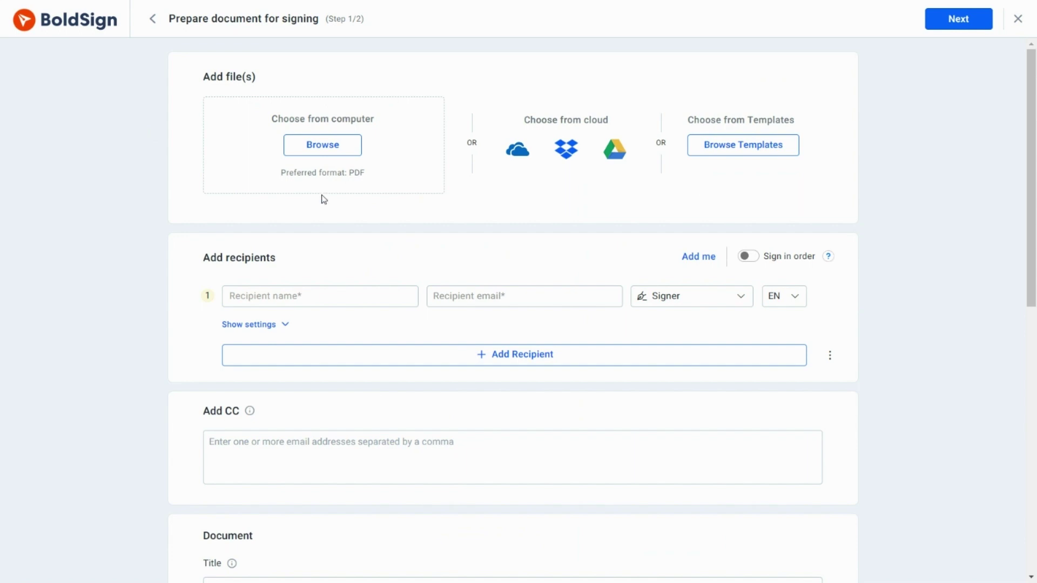
left_click(325, 154)
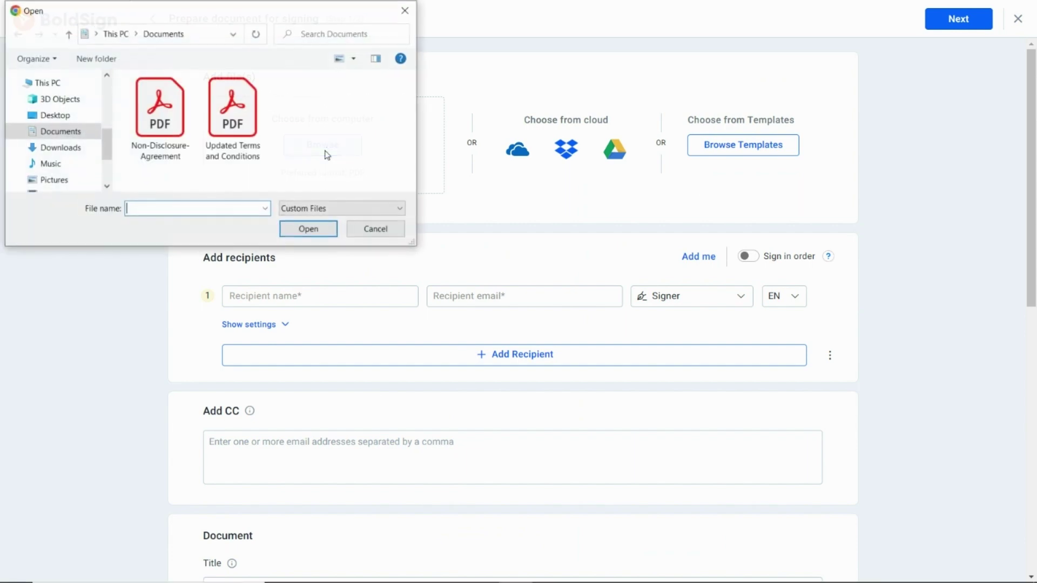
left_click(166, 139)
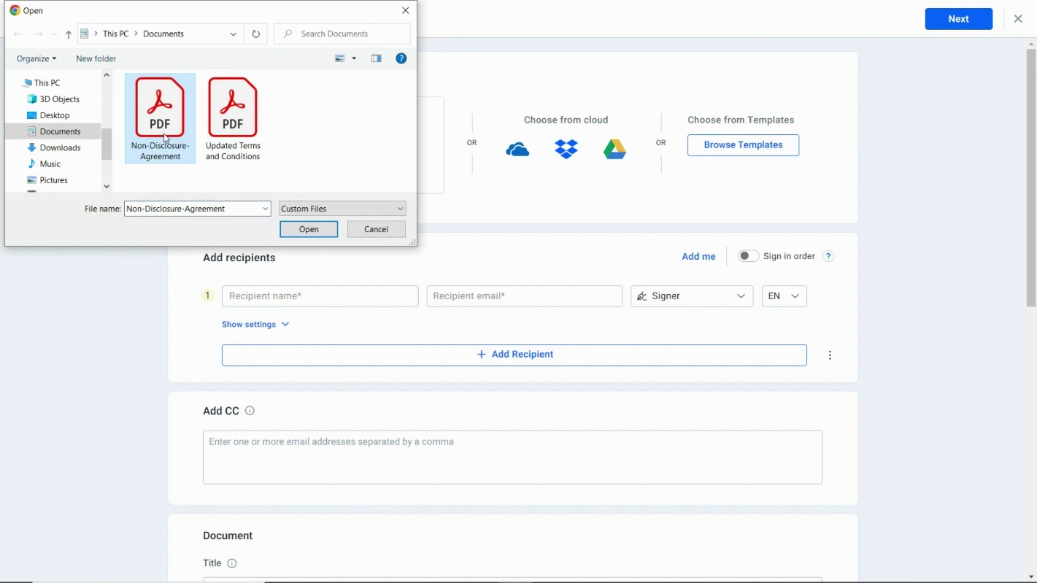
key("ctrl+a")
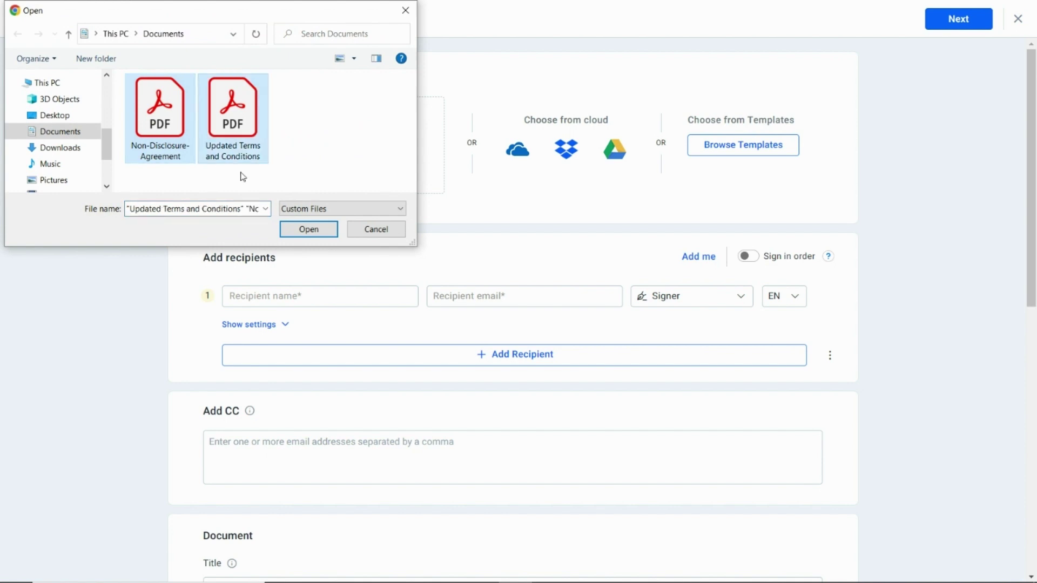
left_click(302, 230)
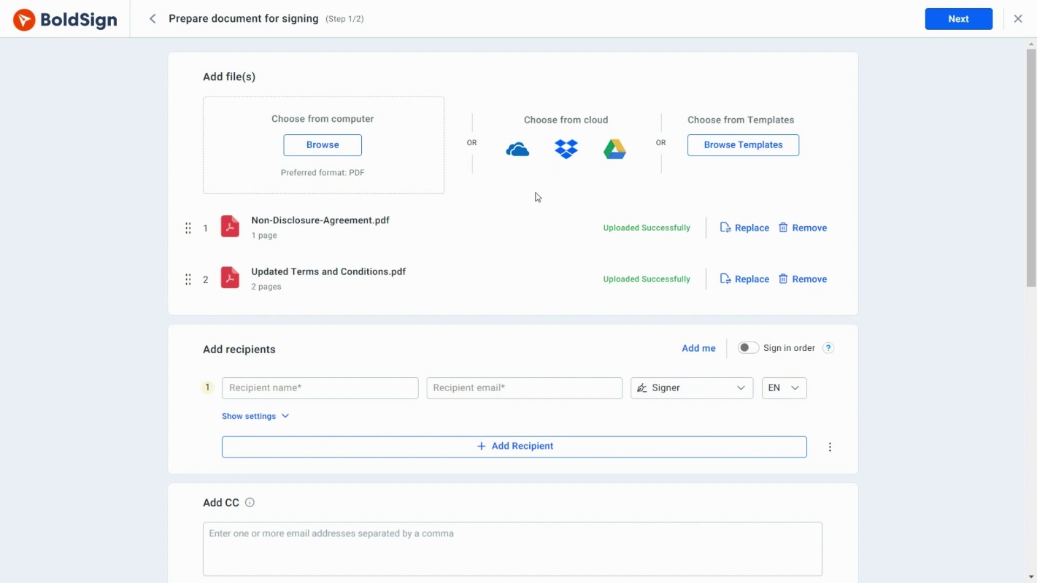
- Reorder the files, ending with Non-Disclosure-Agreement first and Updated Terms and Conditions second
left_click_drag(188, 228, 196, 272)
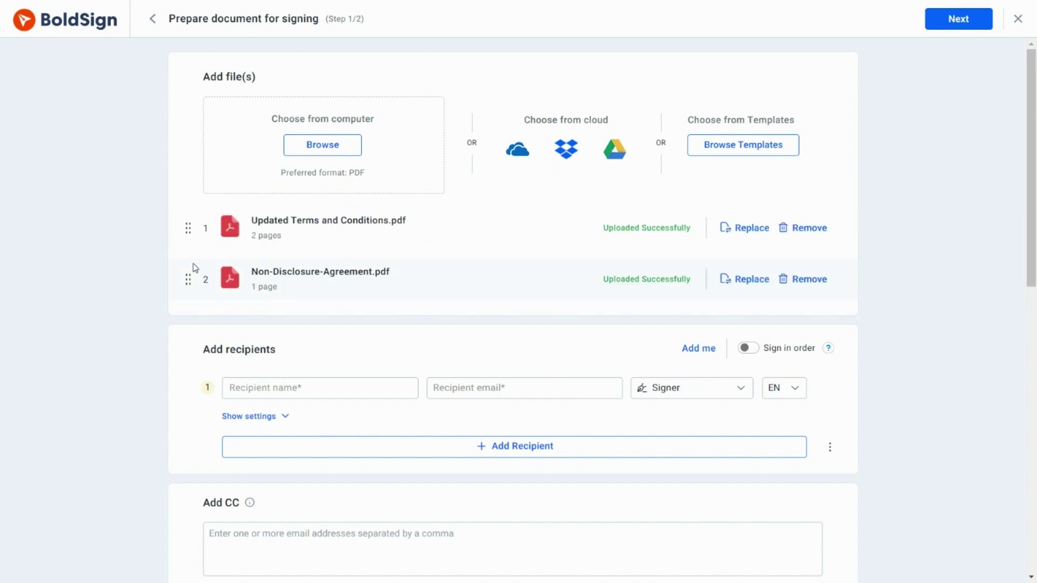
left_click_drag(189, 229, 193, 277)
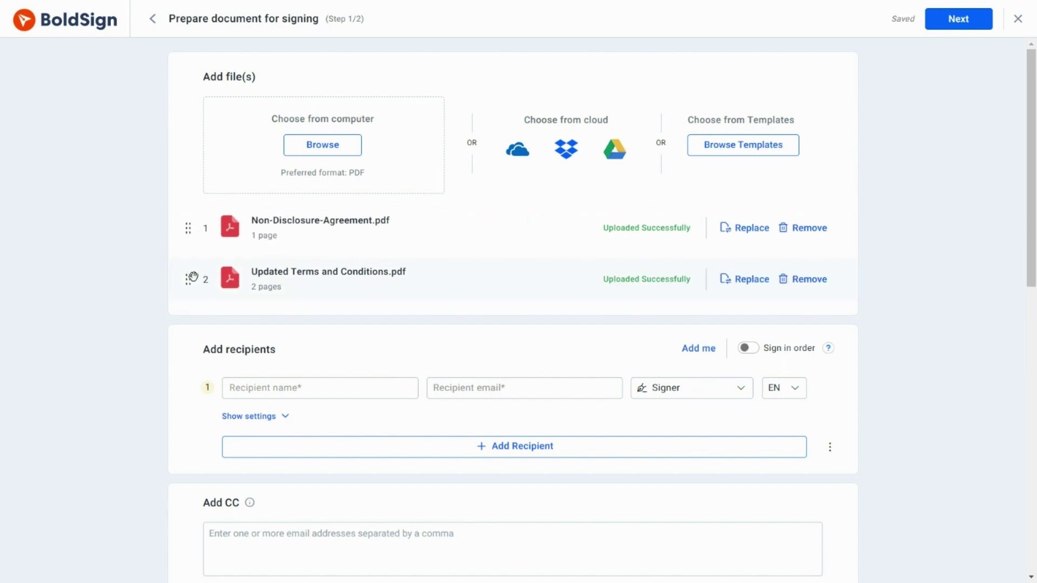
- Enter the first recipient's name and e-mail address
left_click(285, 385)
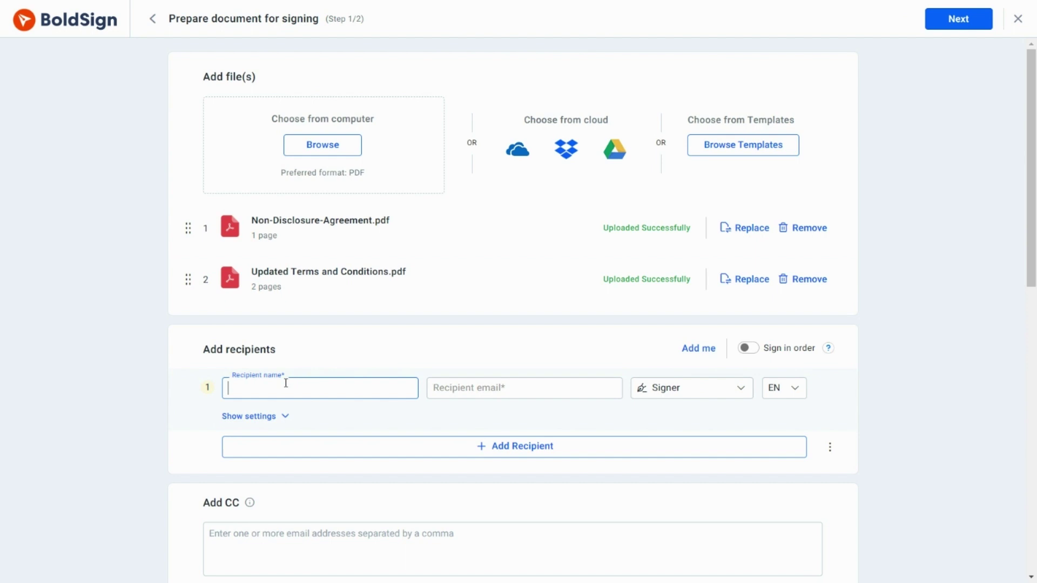
type("Luther")
left_click(507, 393)
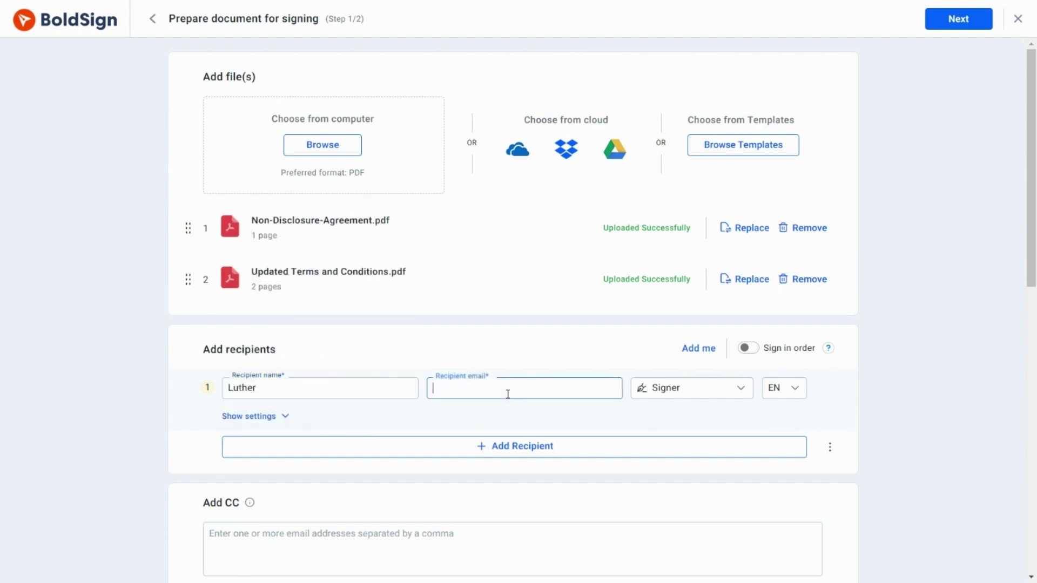
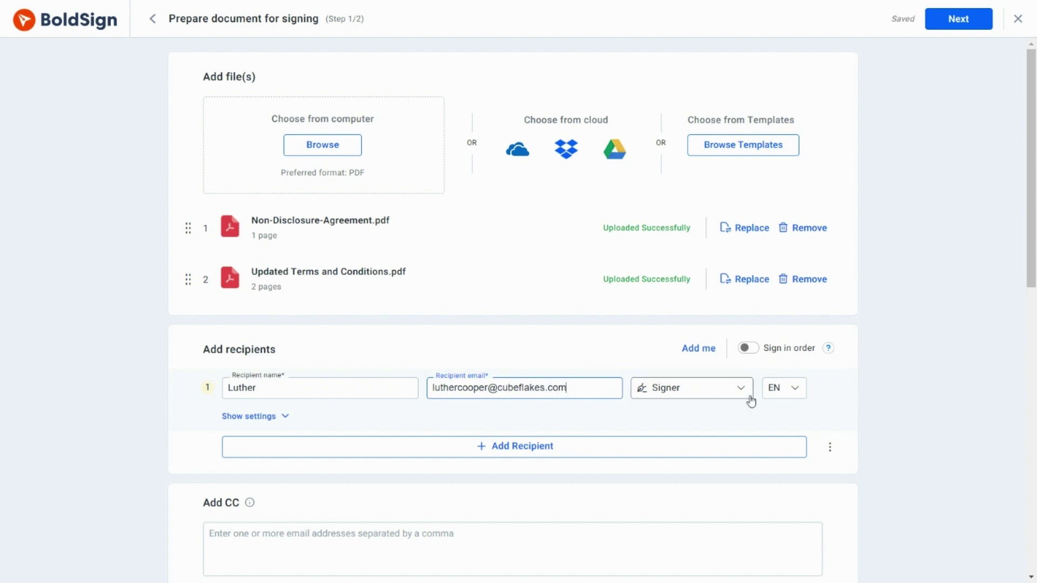
- Keep the recipient's role as Signer and browse the language options
left_click(743, 394)
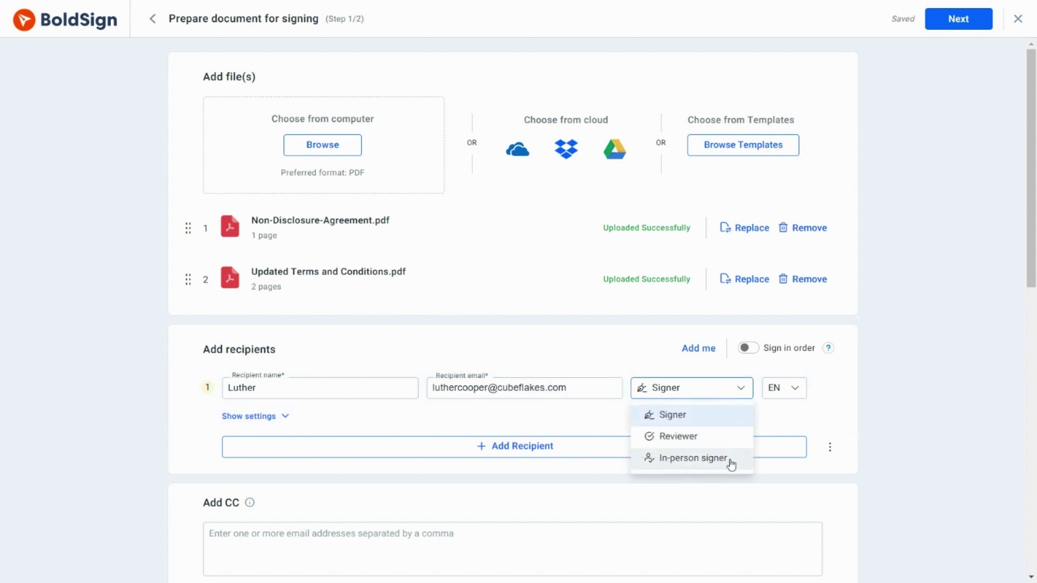
left_click(716, 419)
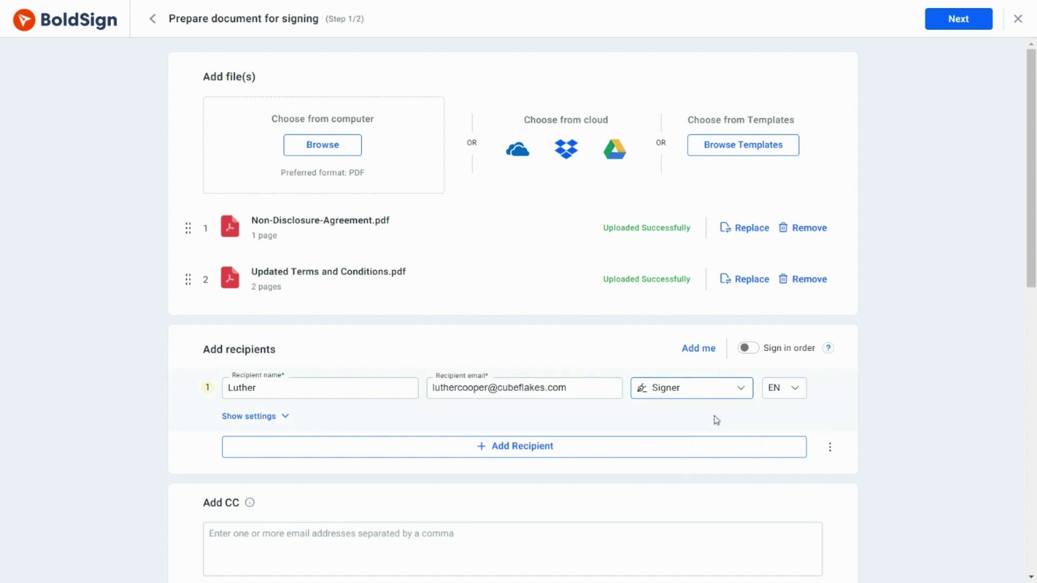
left_click(799, 398)
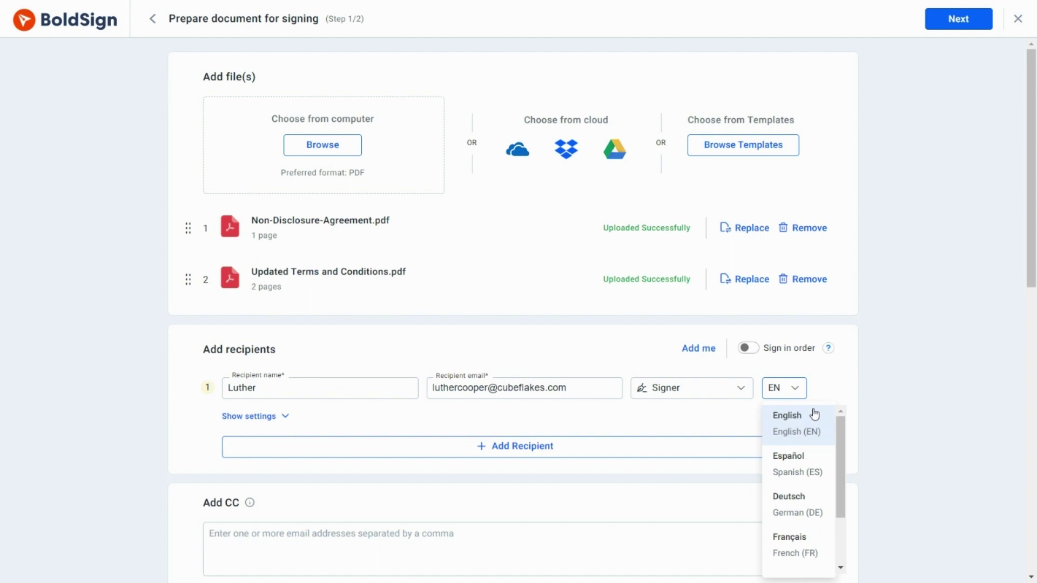
scroll(879, 406, "down", 1)
scroll(879, 405, "down", 1)
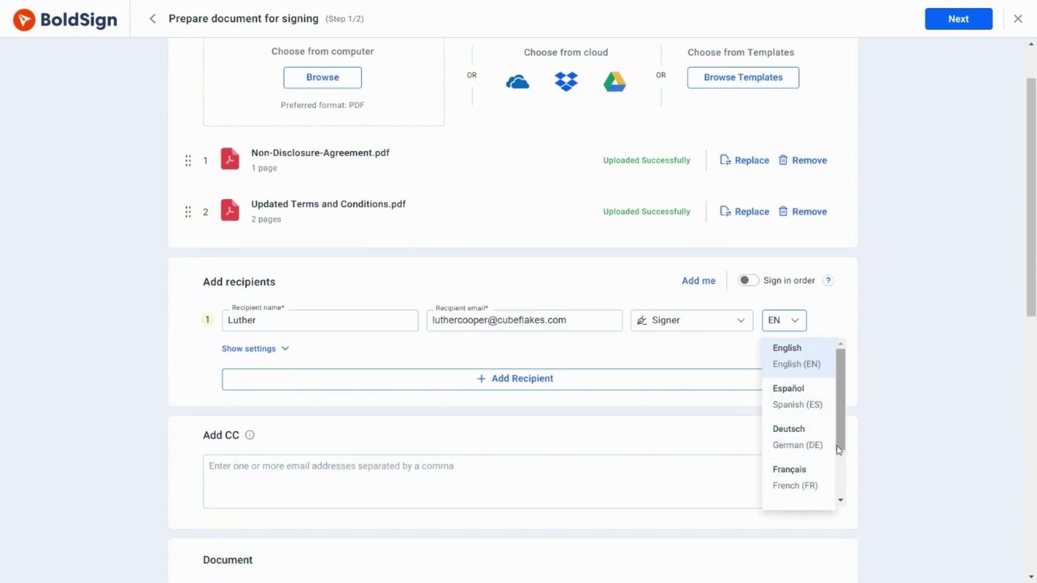
left_click_drag(841, 450, 841, 446)
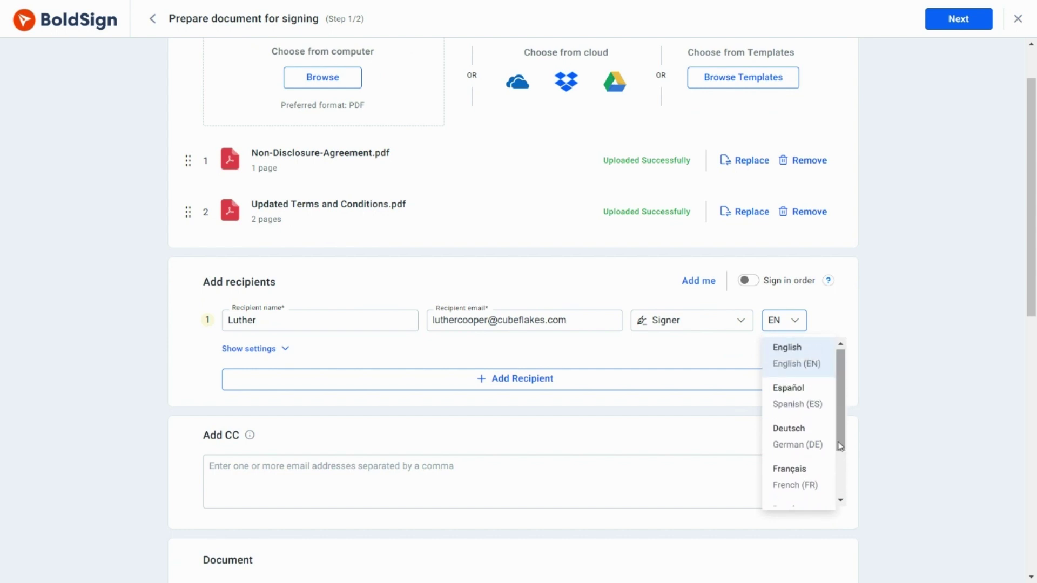
- Keep English and turn on access-code authentication for the first recipient, entering the code
left_click(813, 361)
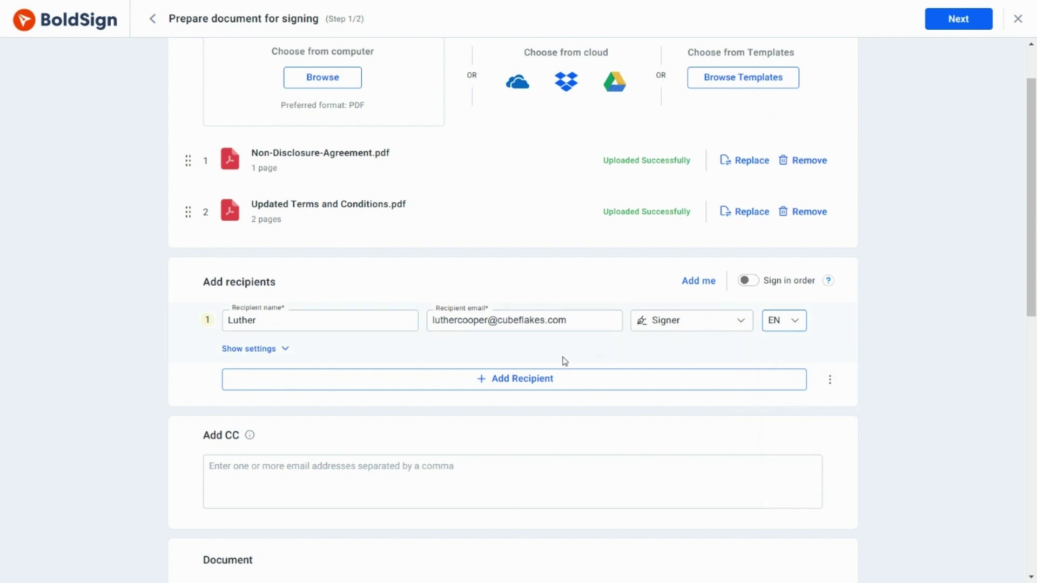
left_click(283, 351)
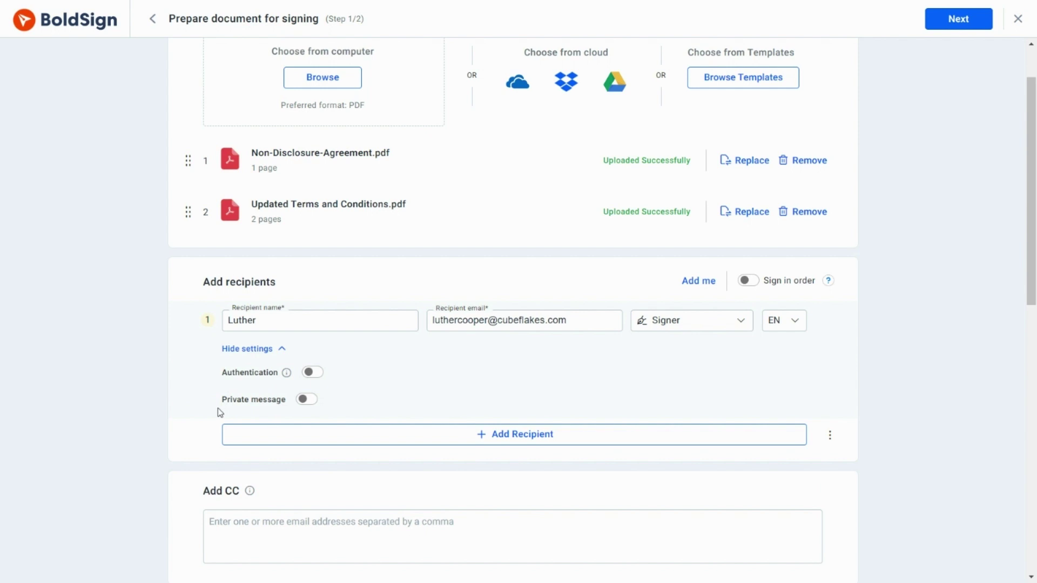
left_click(316, 374)
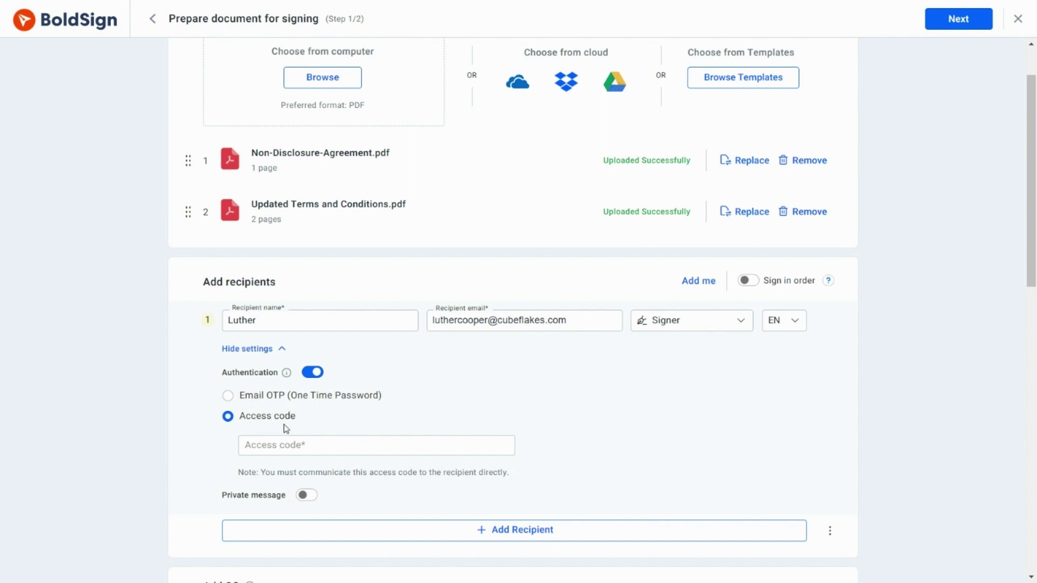
left_click(275, 441)
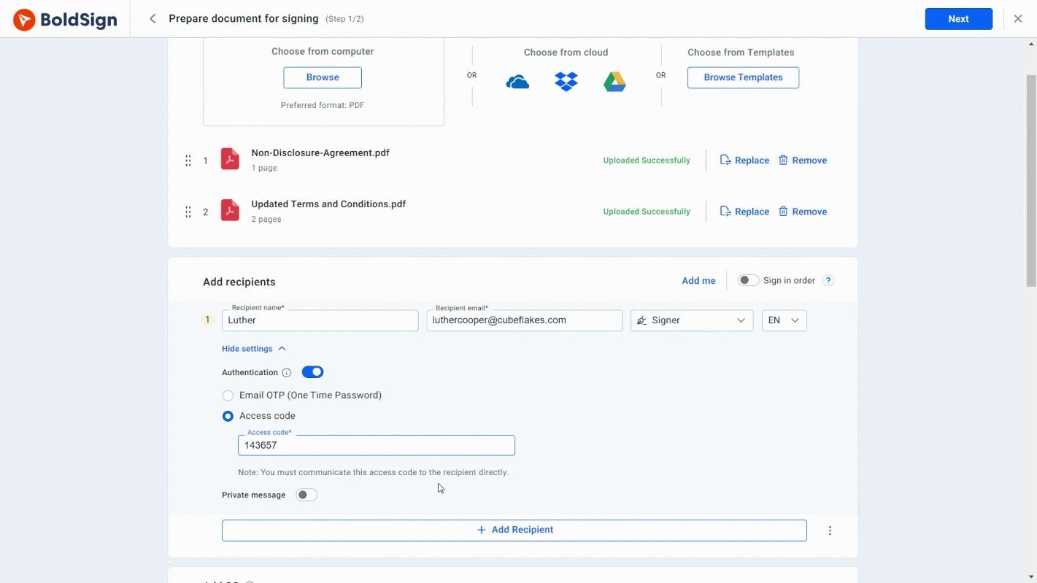
scroll(529, 480, "down", 3)
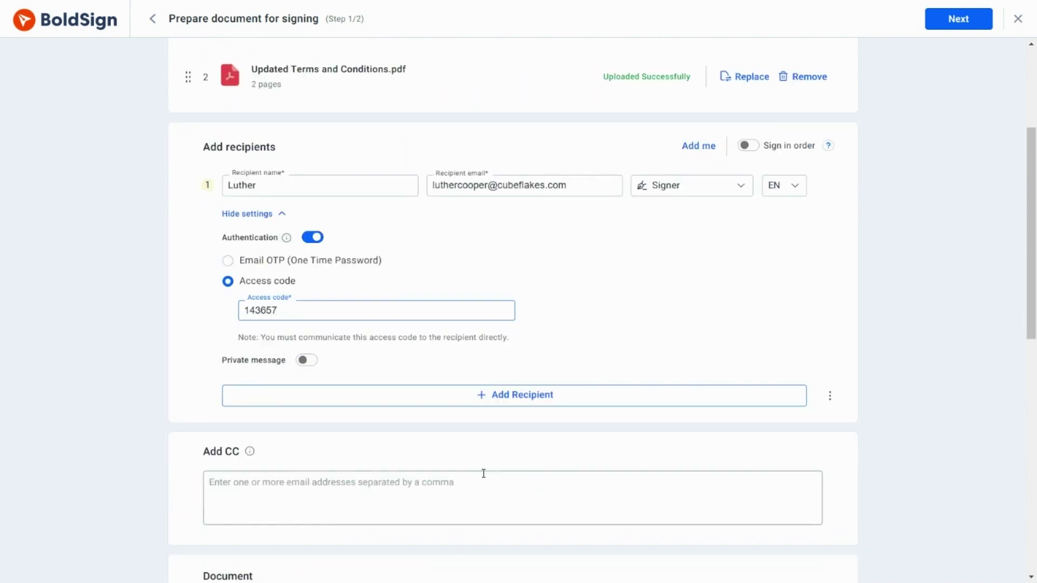
- Add a private message greeting the recipient by name: 'Please complete the signing process before the deadline.'
left_click(304, 360)
left_click(271, 395)
type("Hi Luther")
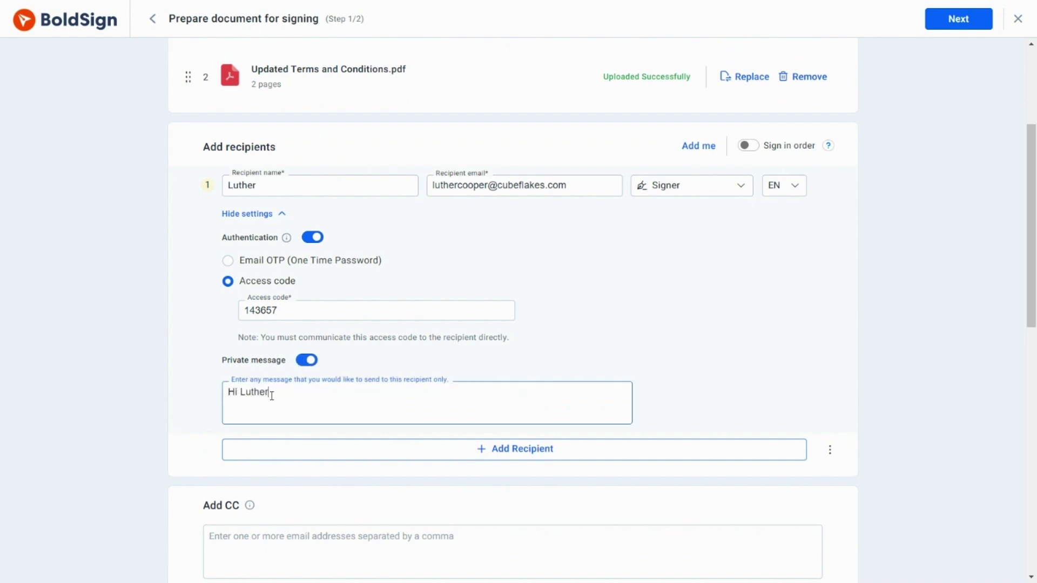
type(",")
key("Return")
type("Please complete t")
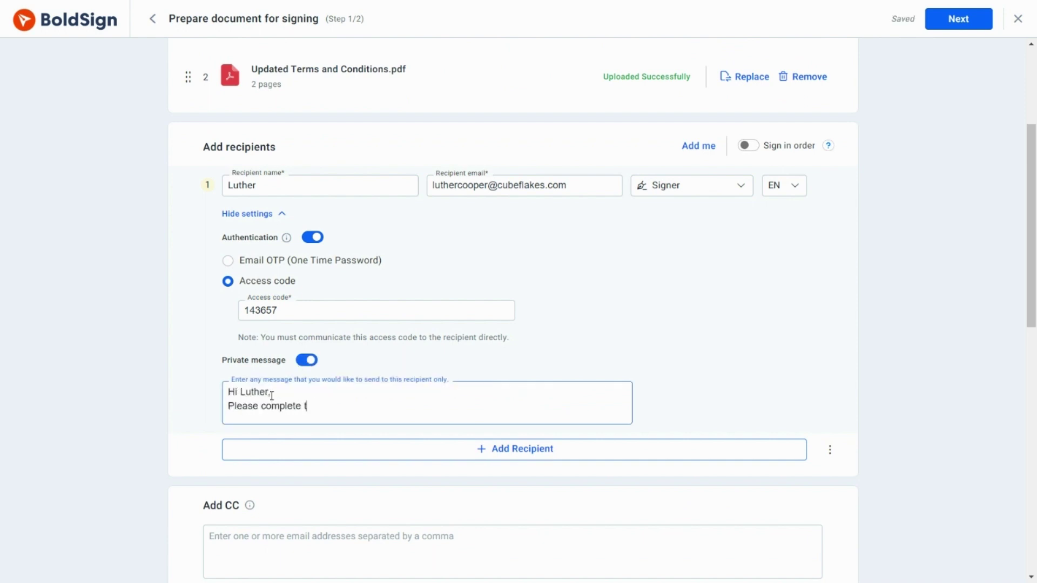
type("he signing process before t")
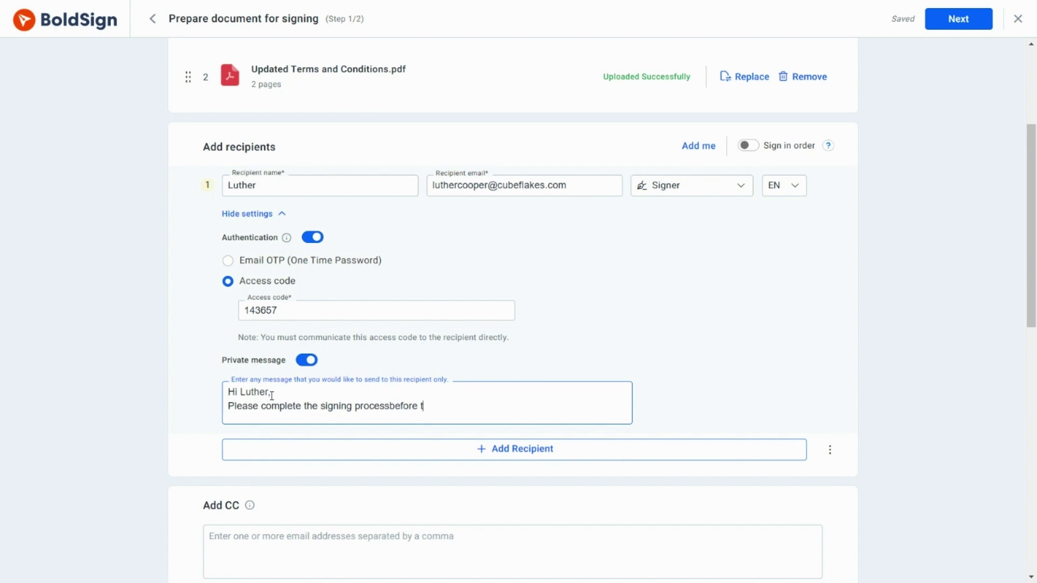
type("he deadline")
left_click(392, 406)
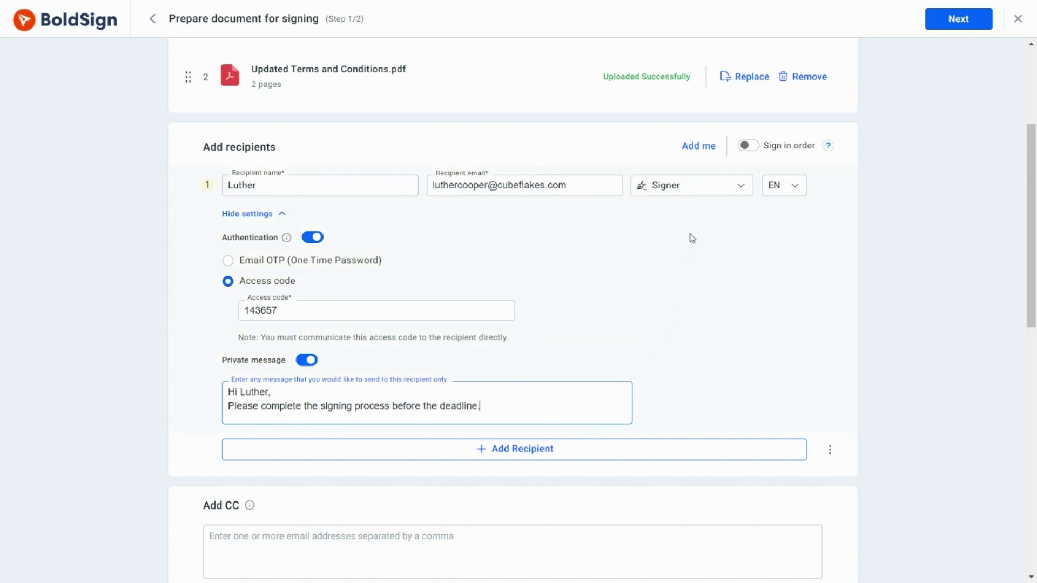
- Add yourself as recipient 2 and collapse recipient 1's extra settings
left_click(702, 147)
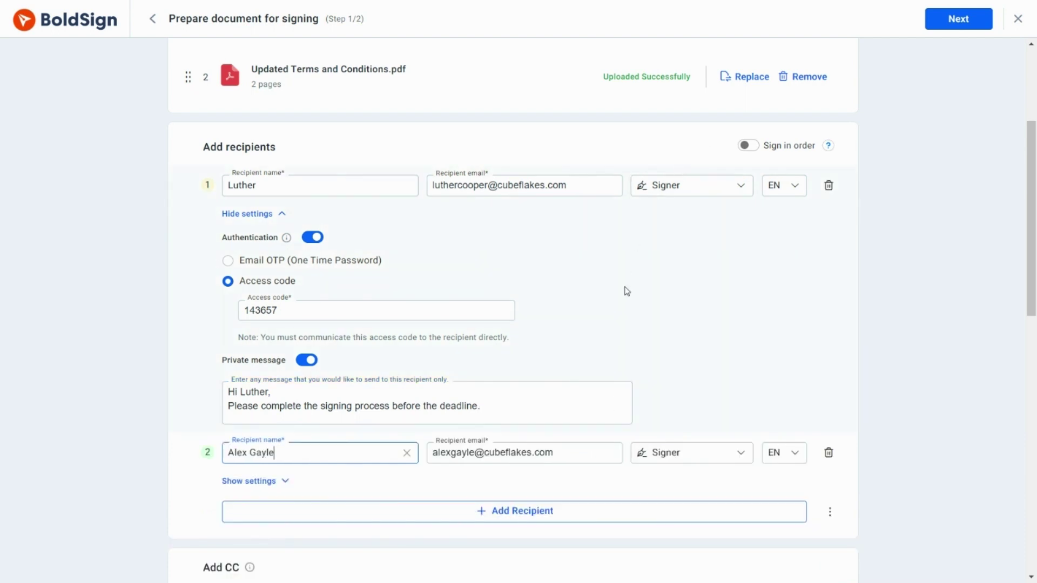
scroll(627, 292, "down", 1)
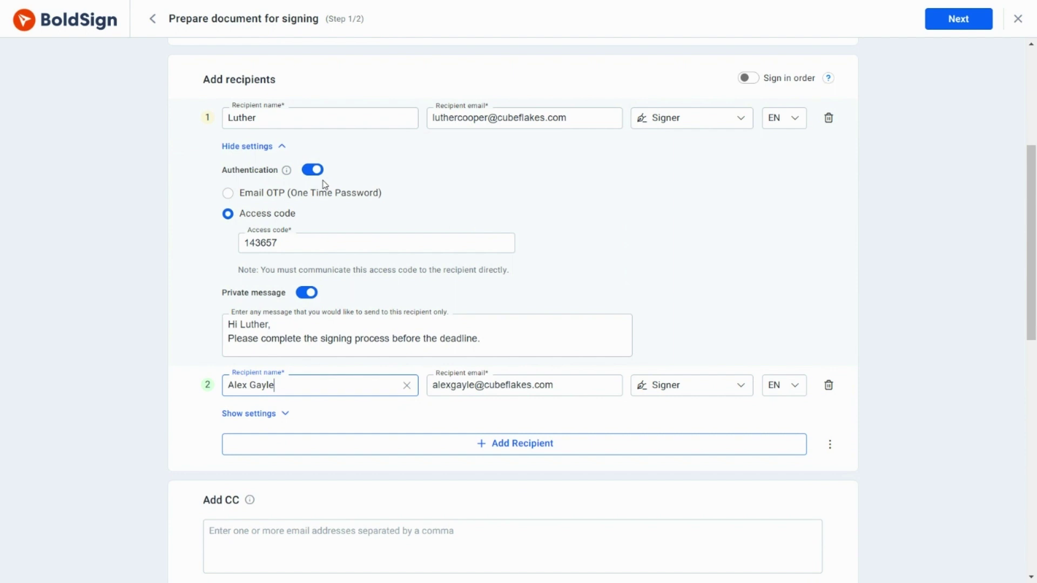
left_click(282, 147)
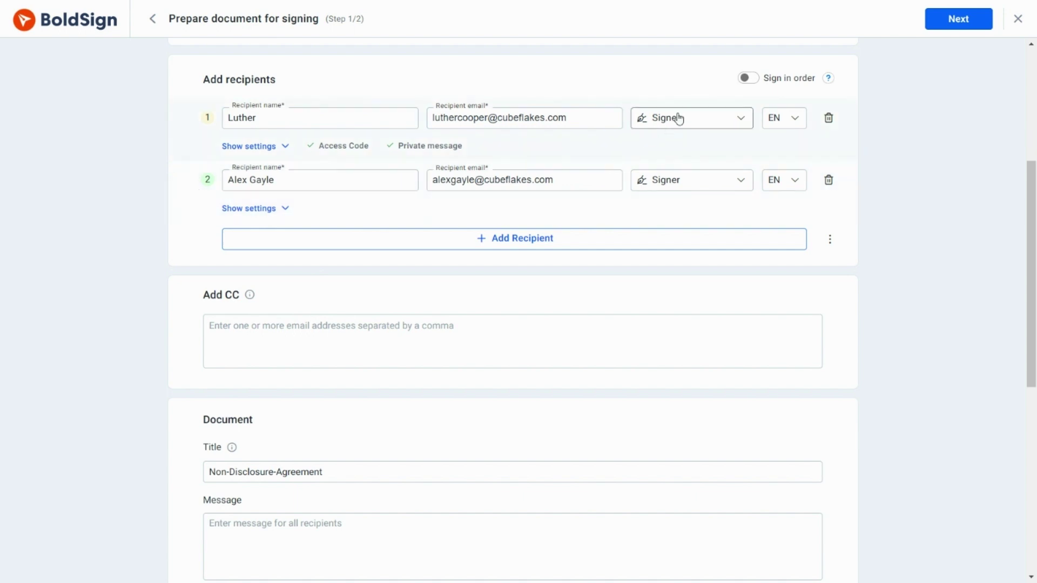
- Enable sign-in-order with yourself signing first, and add a colleague's e-mail as CC
left_click(748, 79)
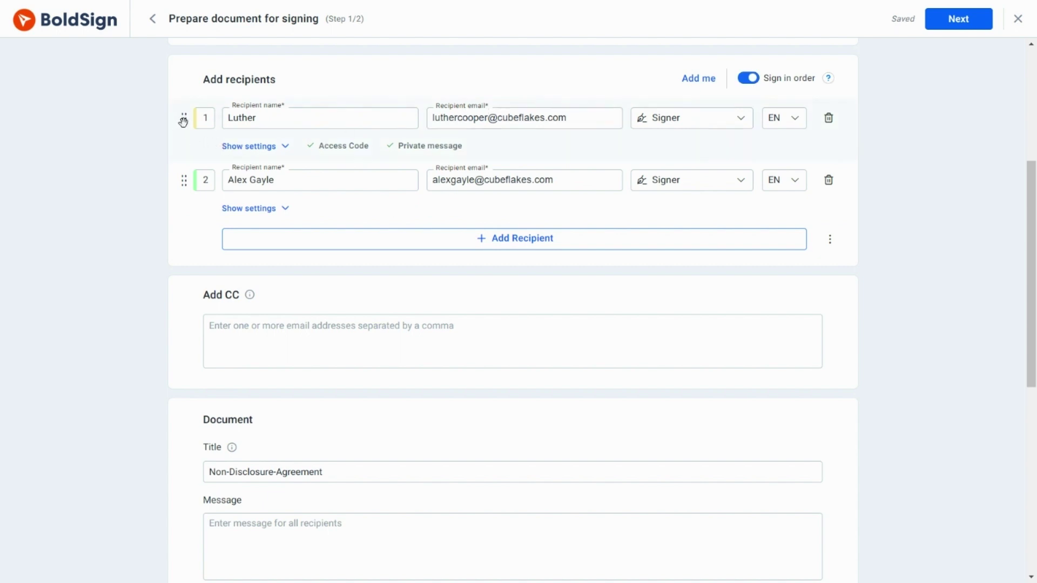
left_click_drag(184, 118, 180, 174)
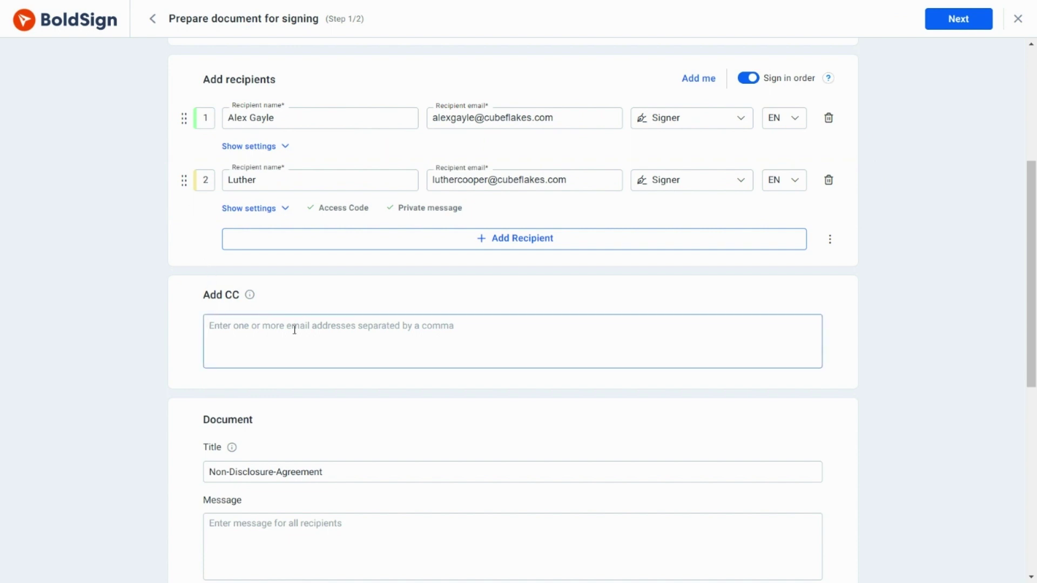
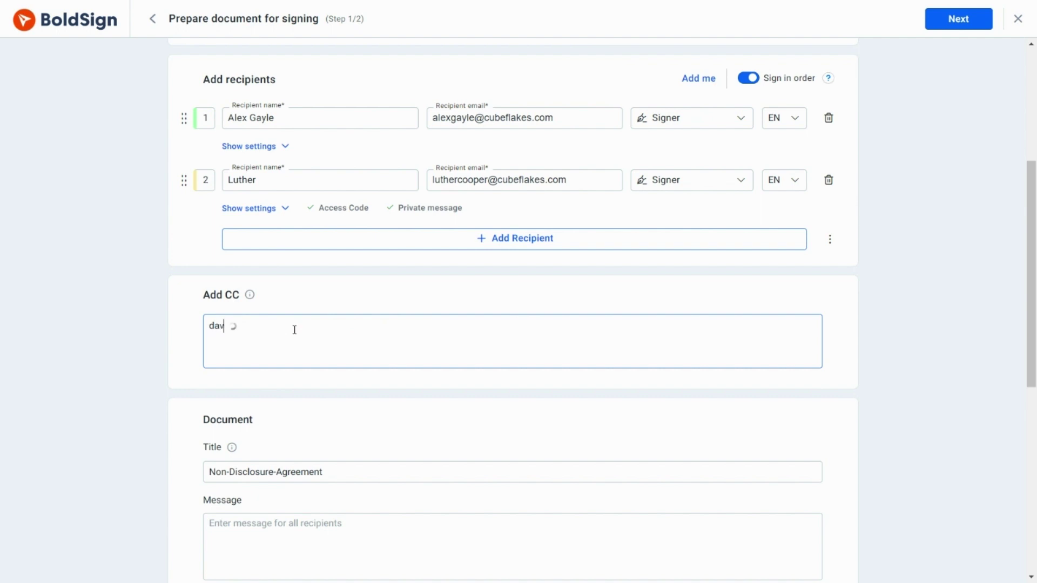
left_click(320, 387)
scroll(454, 393, "down", 1)
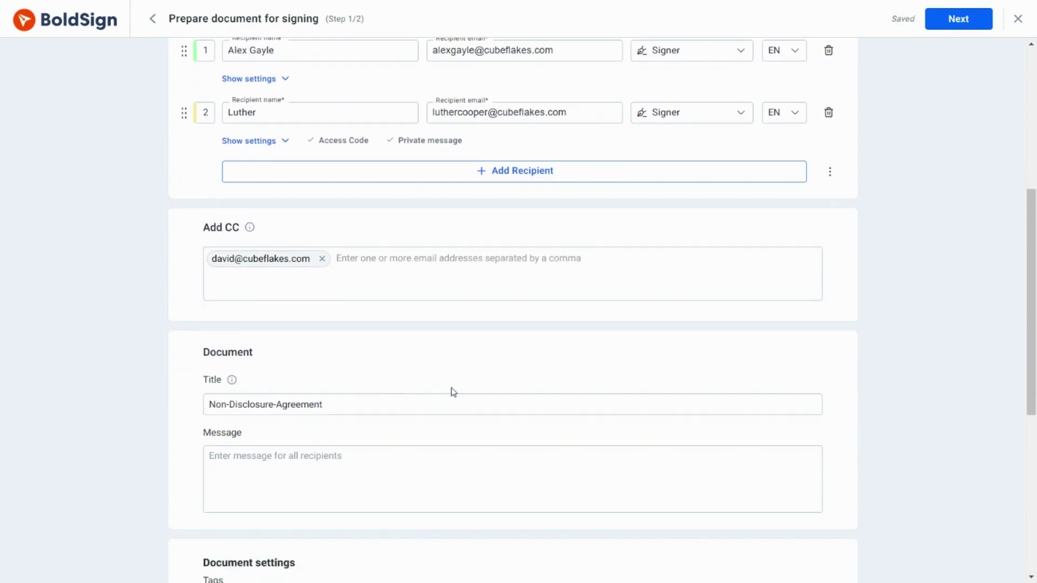
scroll(454, 393, "down", 1)
left_click(335, 339)
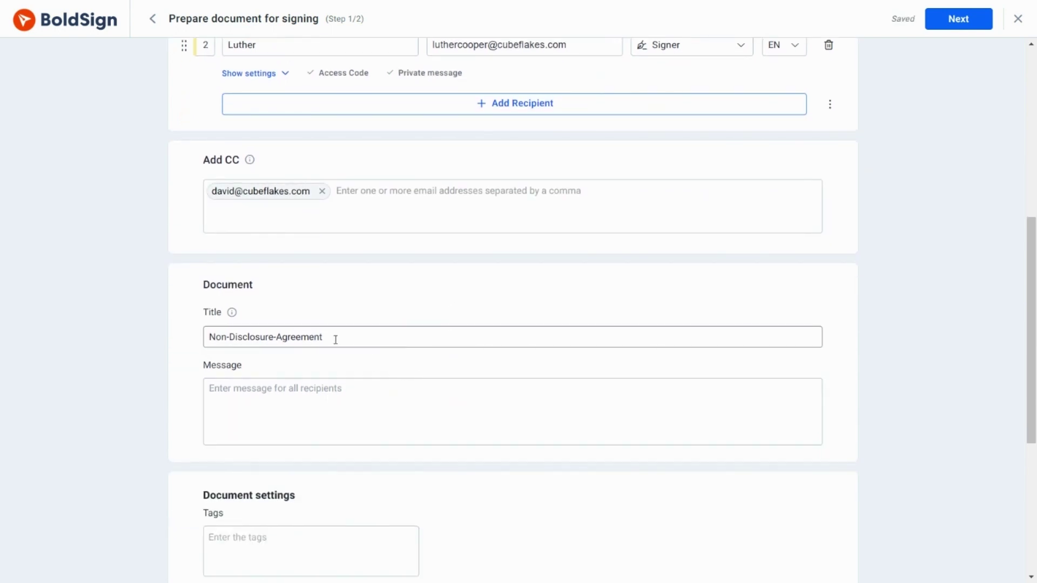
- Retitle to Non-Disclosure-Agreement-2022 and add message 'Please check all the form fields before completing the signing process.'
left_click(332, 338)
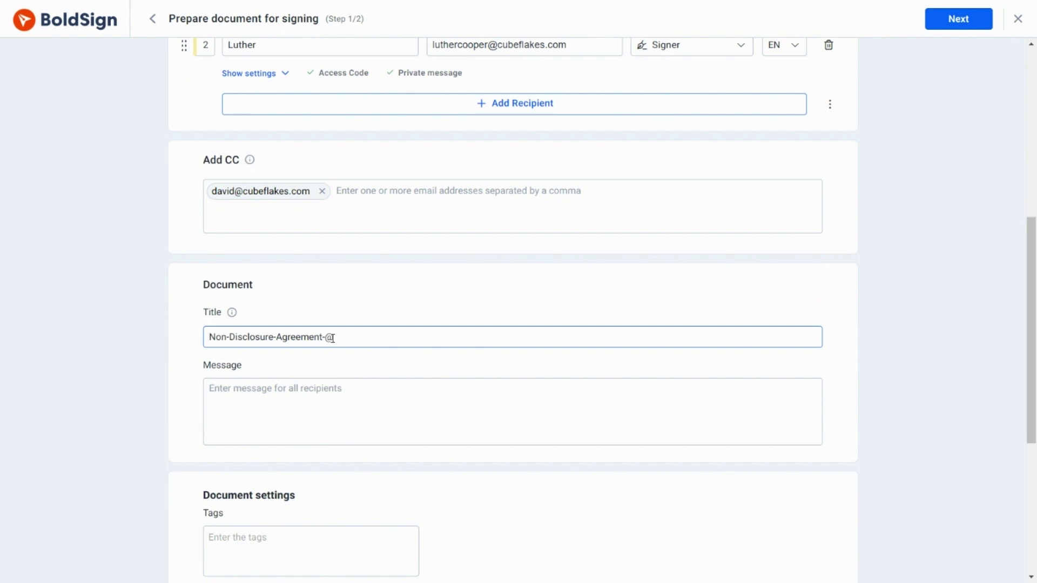
type("22")
left_click(389, 387)
type("Please ")
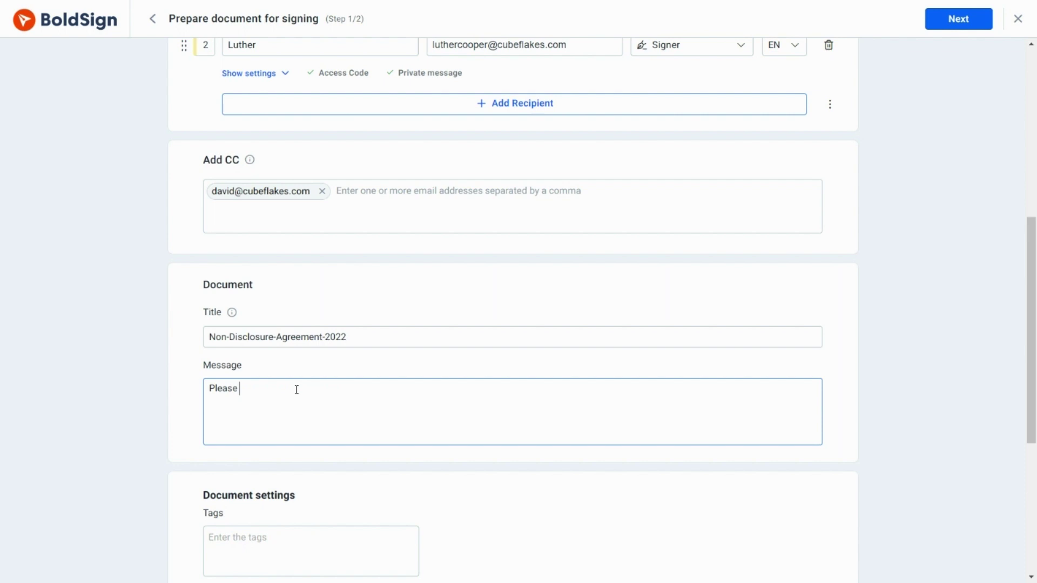
type("check all the form fields before c")
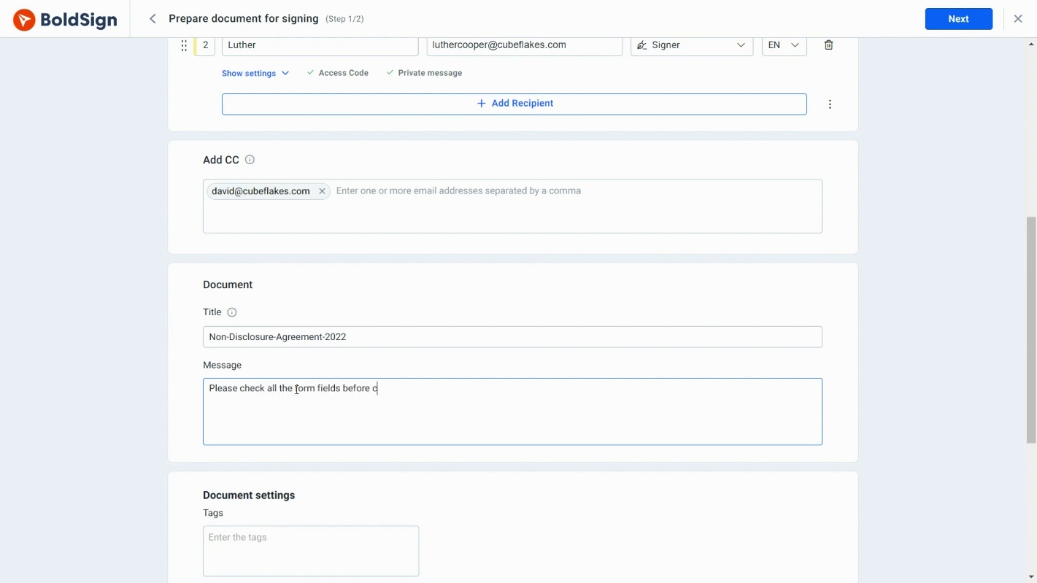
type("ompleting the signing process.")
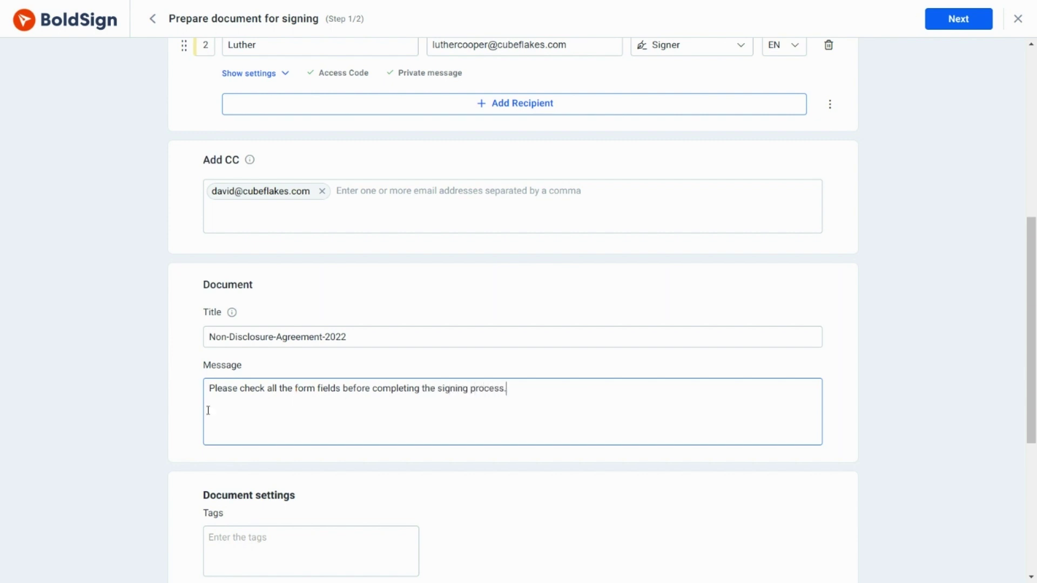
- Add the tags nda-2022 and new-employee-nda
scroll(138, 405, "down", 3)
left_click(211, 403)
type("nda-")
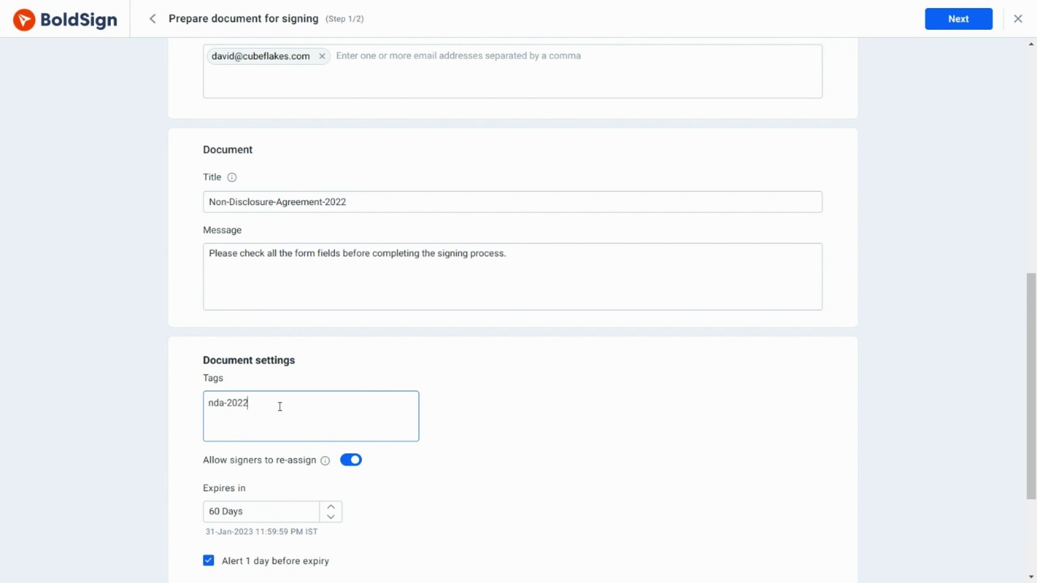
type("2022")
key("Return")
type("n")
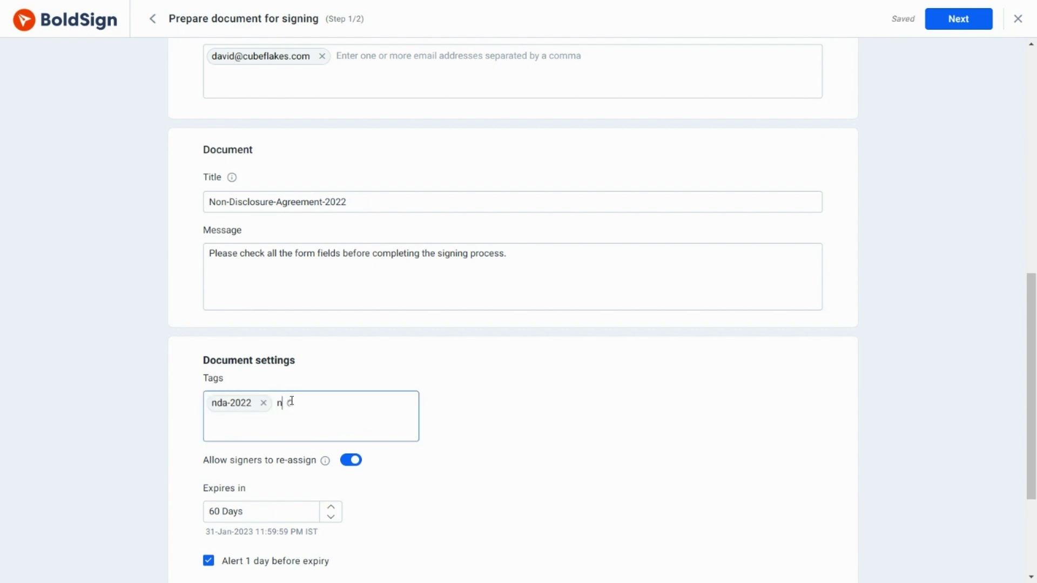
type("ew-employee-nda")
key("Return")
- Set expiry to 10 days and auto reminders every 2 days, maximum 2
scroll(447, 432, "down", 1)
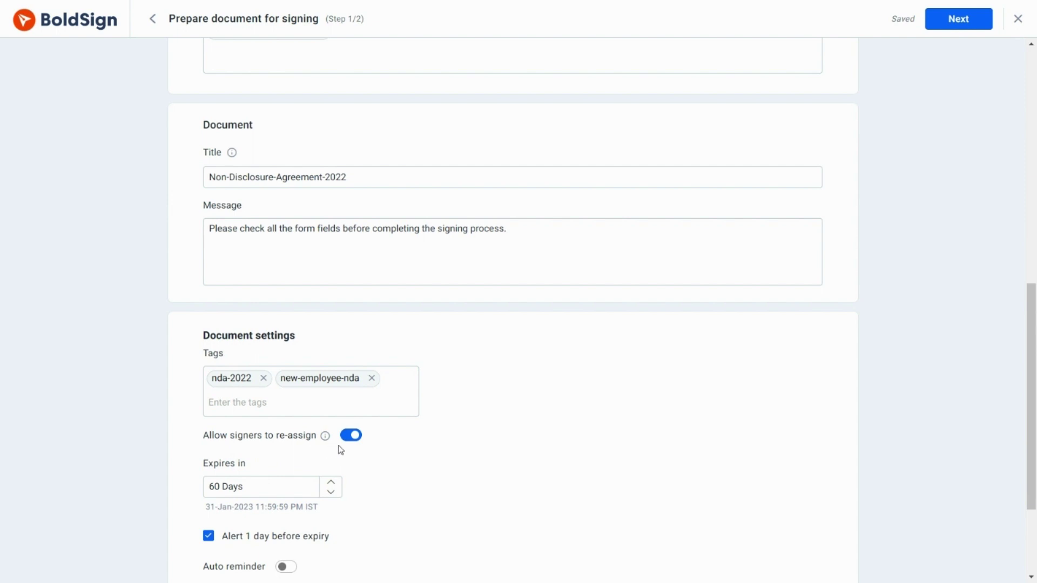
scroll(367, 447, "down", 3)
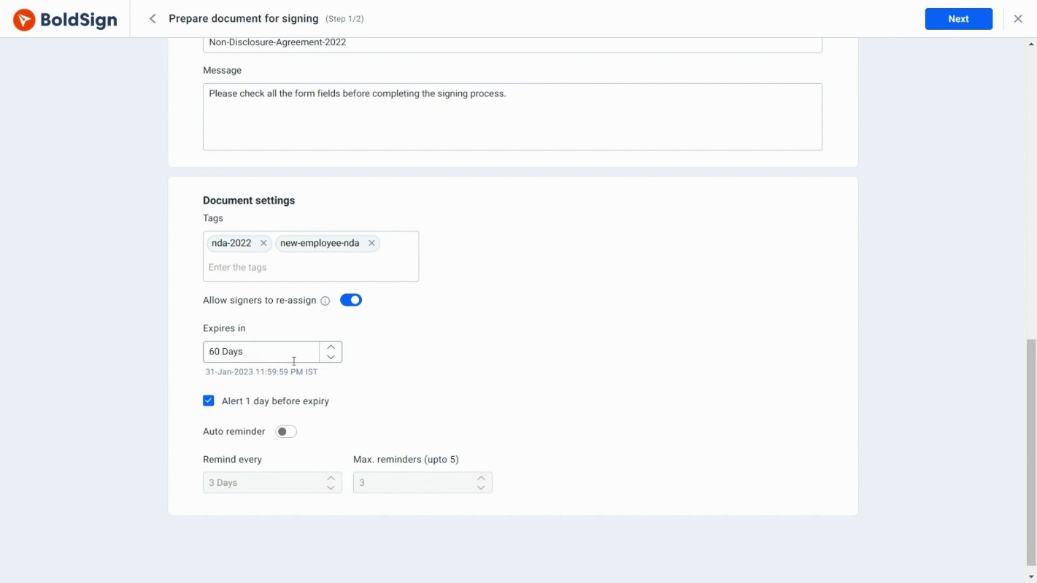
left_click_drag(250, 356, 212, 354)
left_click(286, 432)
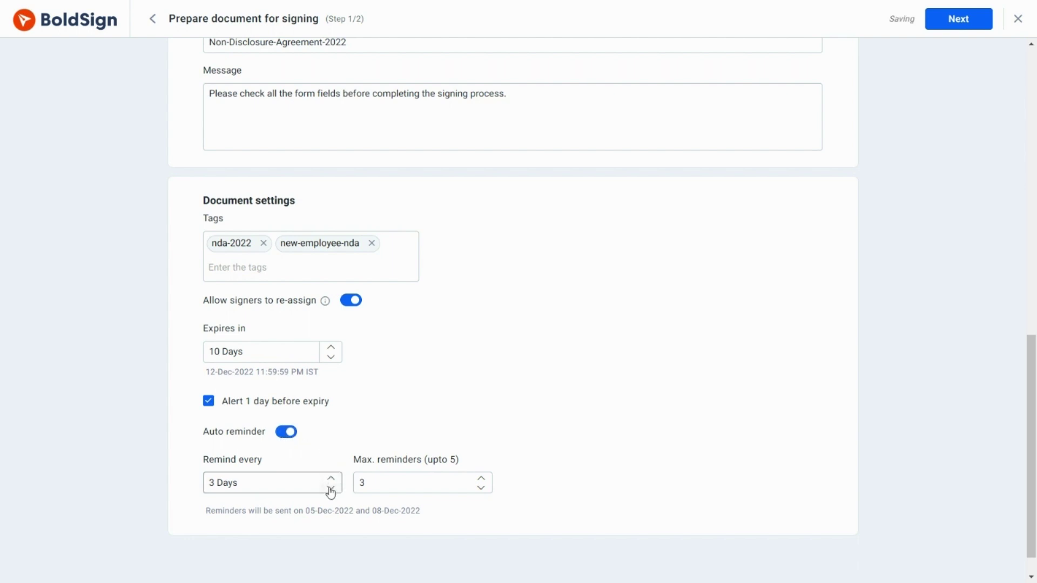
scroll(564, 446, "down", 1)
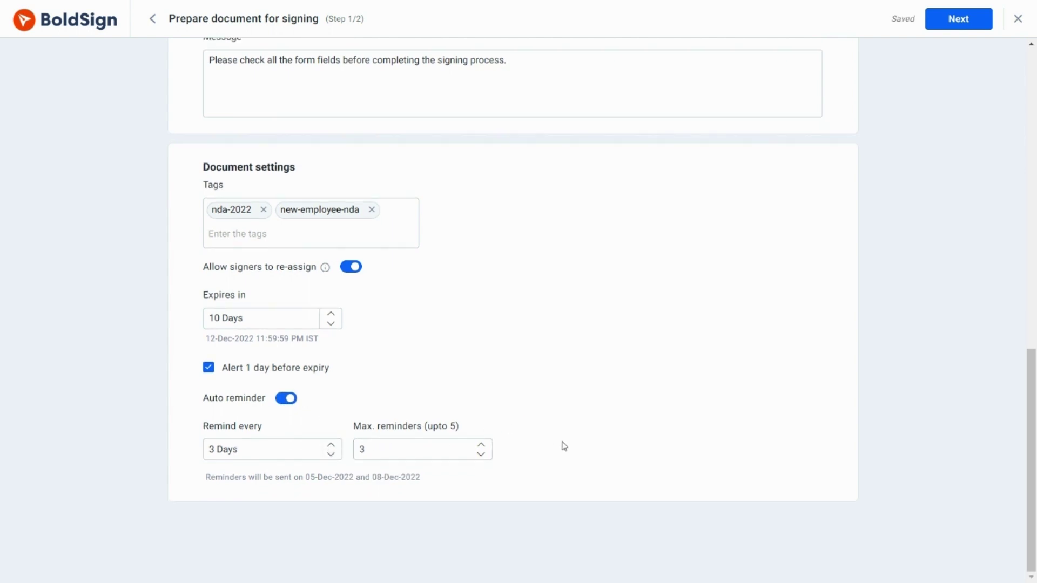
left_click(331, 454)
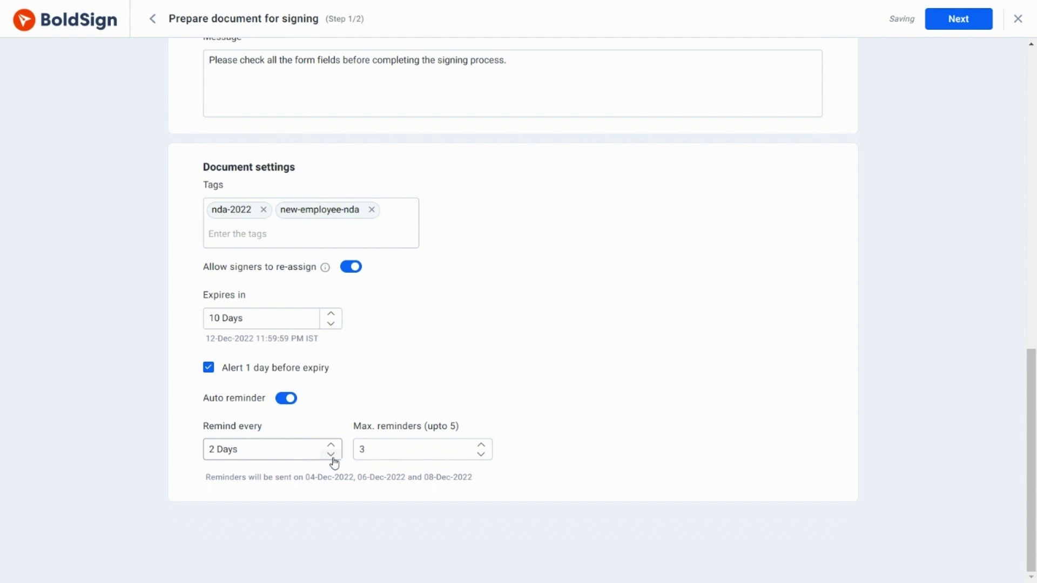
left_click(481, 455)
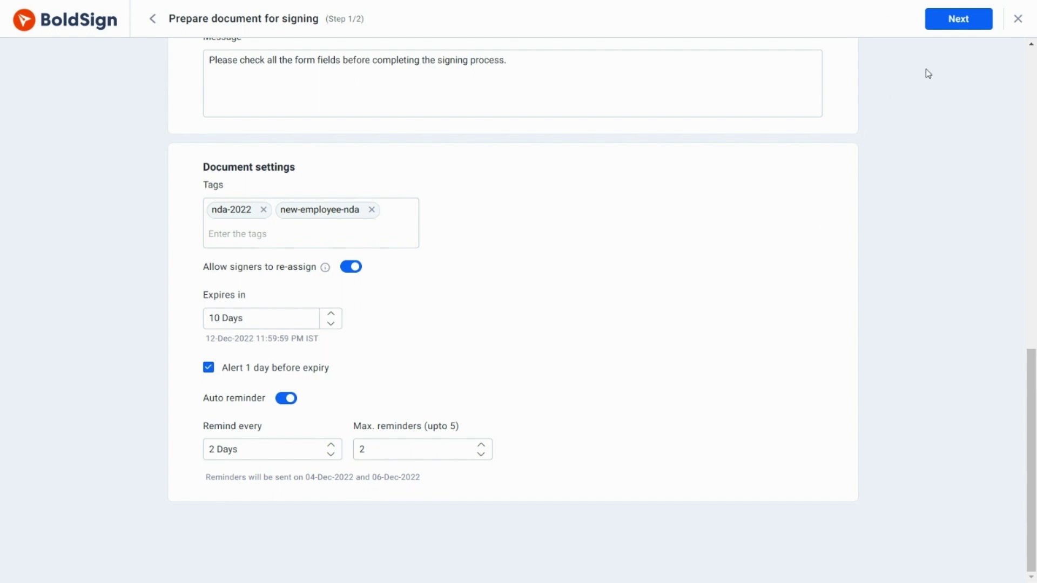
- For yourself as signer, place Name, Signature and Date signed fields on the Disclosing Party lines
left_click(957, 25)
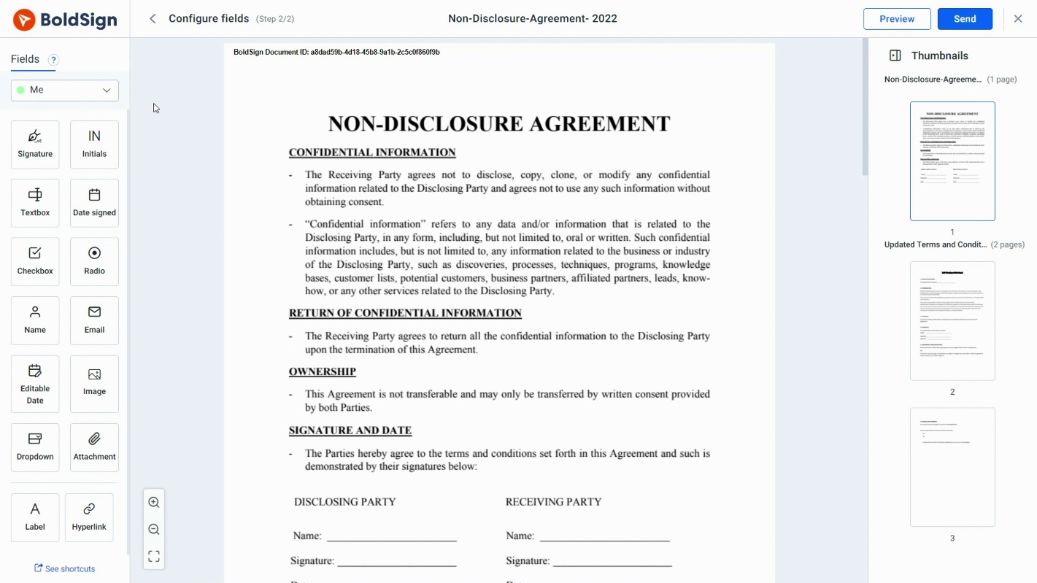
left_click(111, 99)
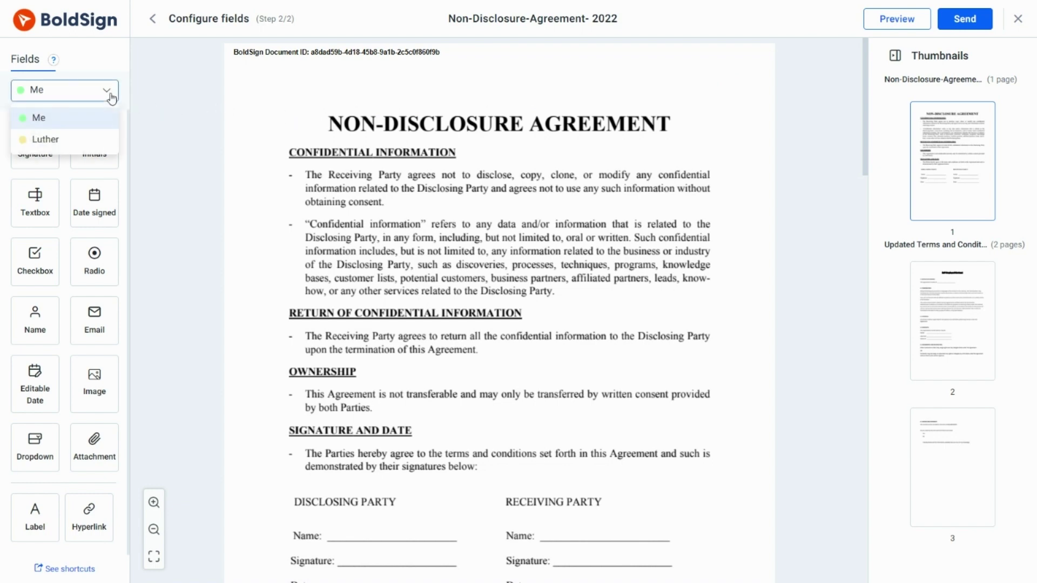
left_click(110, 122)
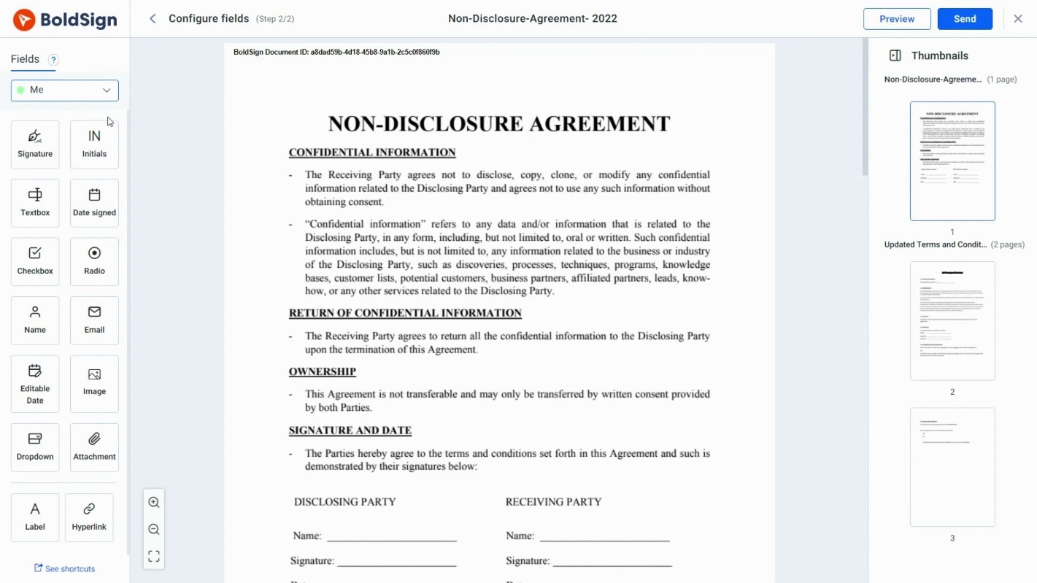
left_click_drag(867, 114, 861, 174)
mouse_move(34, 316)
left_mouse_down()
mouse_move(189, 324)
mouse_move(363, 292)
left_mouse_up()
mouse_move(35, 142)
left_mouse_down()
mouse_move(268, 281)
mouse_move(388, 316)
left_mouse_up()
left_click_drag(95, 203, 359, 343)
- For the other signer, add Name, Signature and Date signed fields on the Receiving Party lines, then begin sending
left_click(106, 90)
left_click(83, 143)
mouse_move(35, 315)
left_mouse_down()
mouse_move(158, 327)
mouse_move(573, 294)
left_mouse_up()
mouse_move(46, 162)
left_mouse_down()
mouse_move(629, 333)
mouse_move(597, 315)
left_mouse_up()
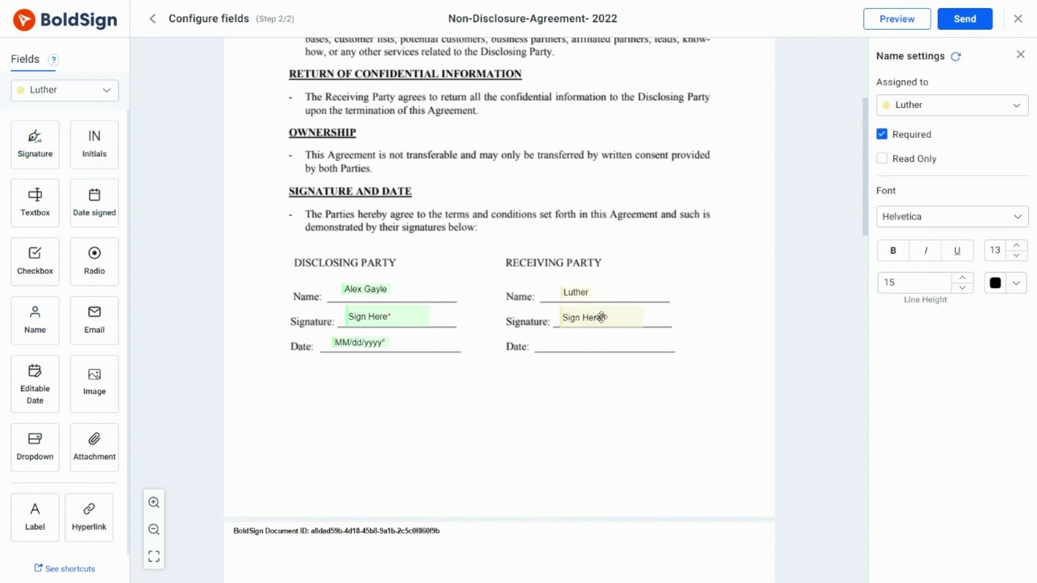
left_click_drag(120, 204, 571, 345)
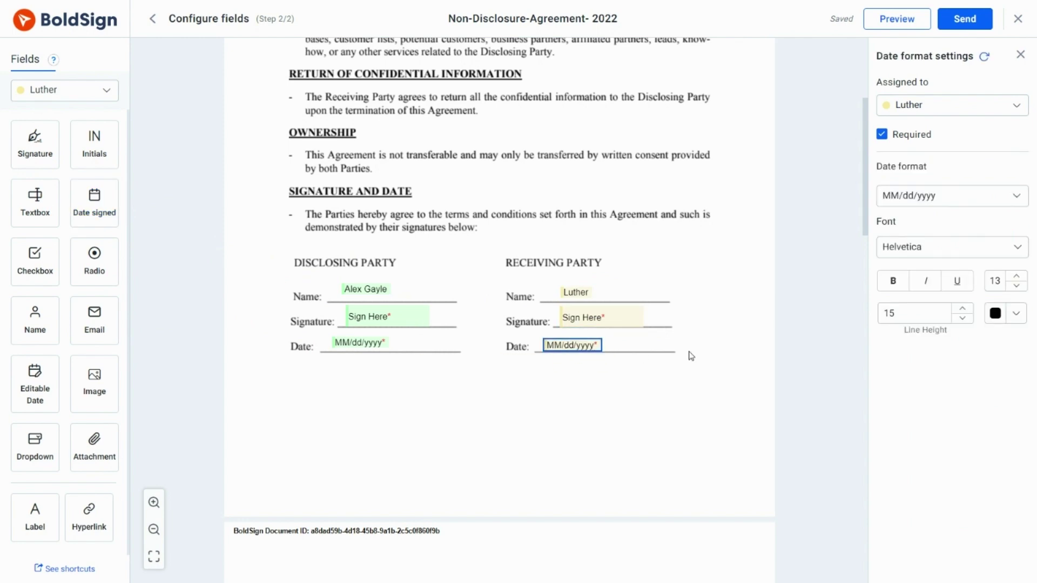
left_click(821, 274)
left_click(966, 28)
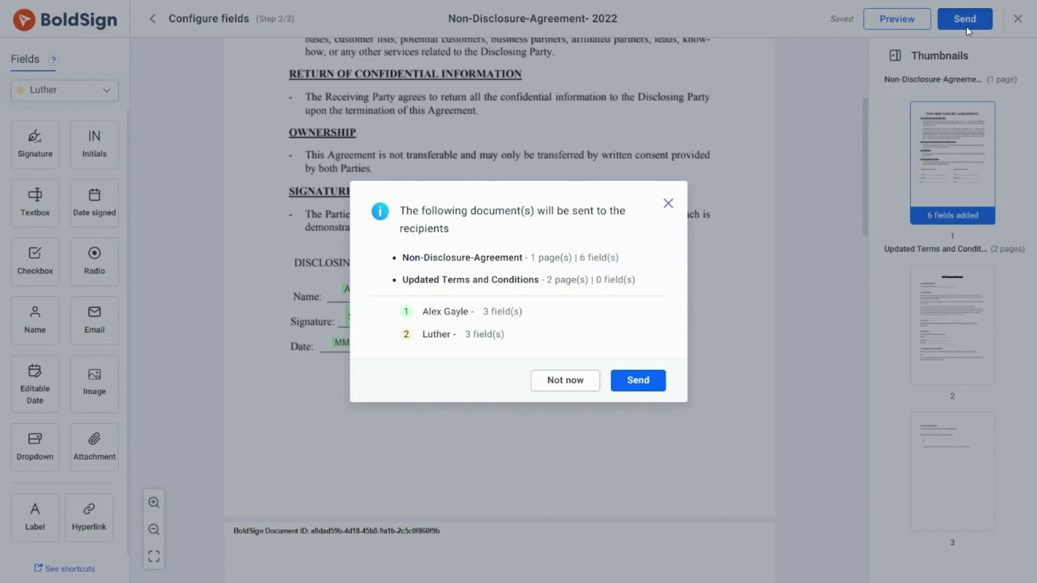
- Confirm sending the six-field NDA request to all recipients
left_click(636, 392)
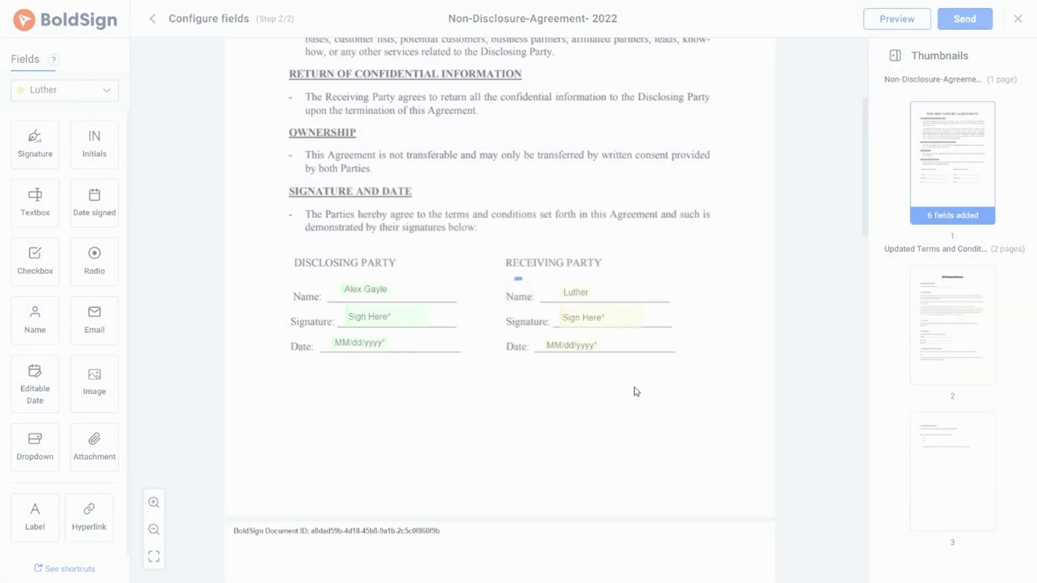